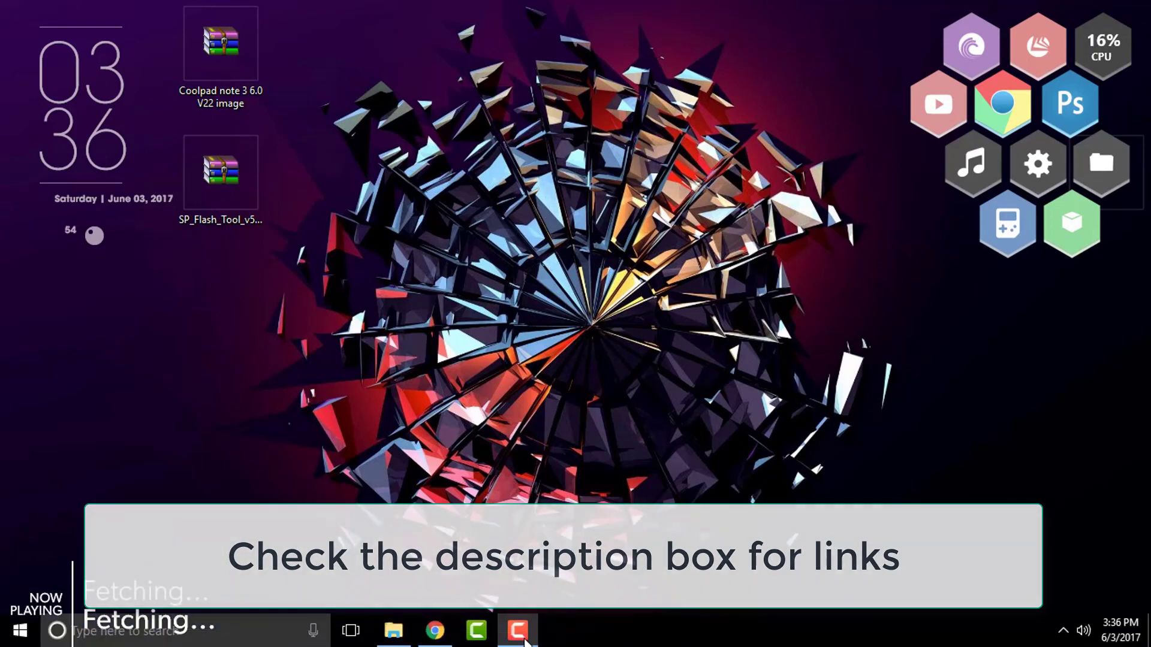
Bring Chrome back and expand the YouTube video's full description to list its download links.
left_click(434, 632)
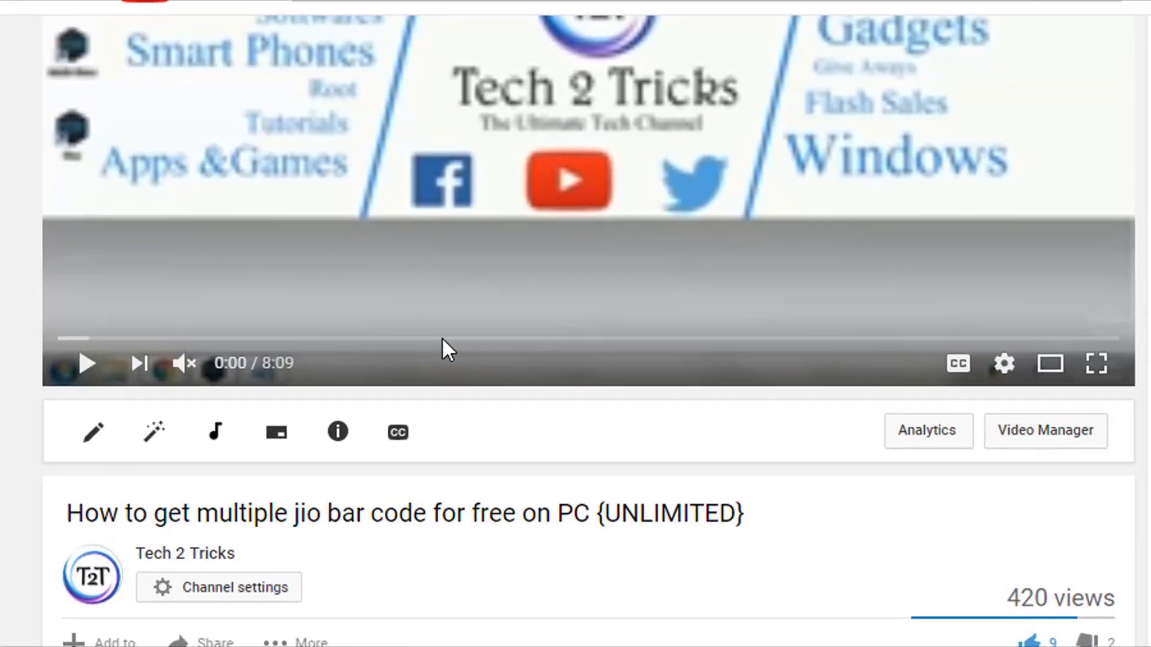
scroll(442, 347, "down", 3)
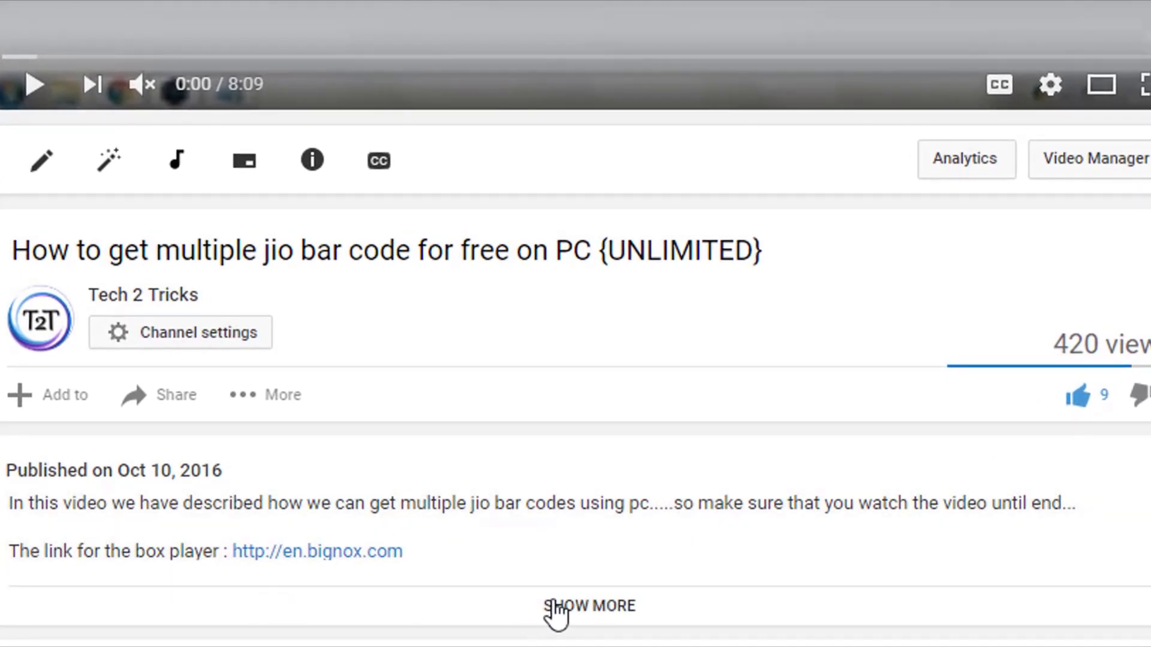
left_click(554, 607)
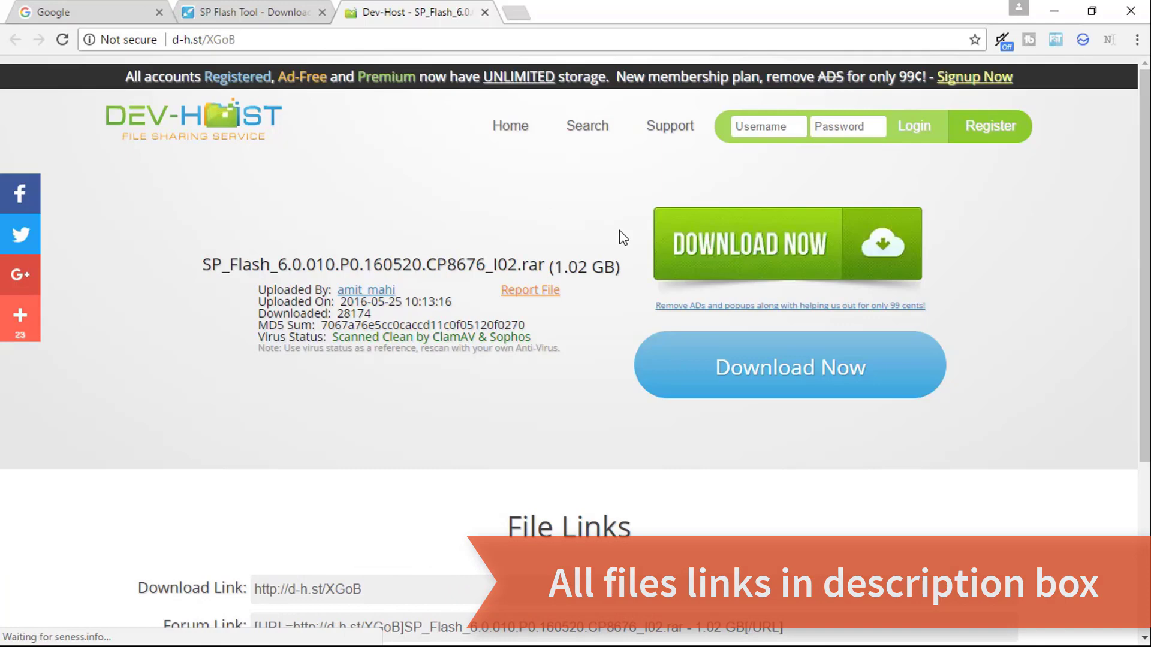
Start the SP_Flash_6.0.010 download, close the ad tab, then minimize Chrome and close the bet365 pop-up.
left_click(729, 367)
left_click(647, 12)
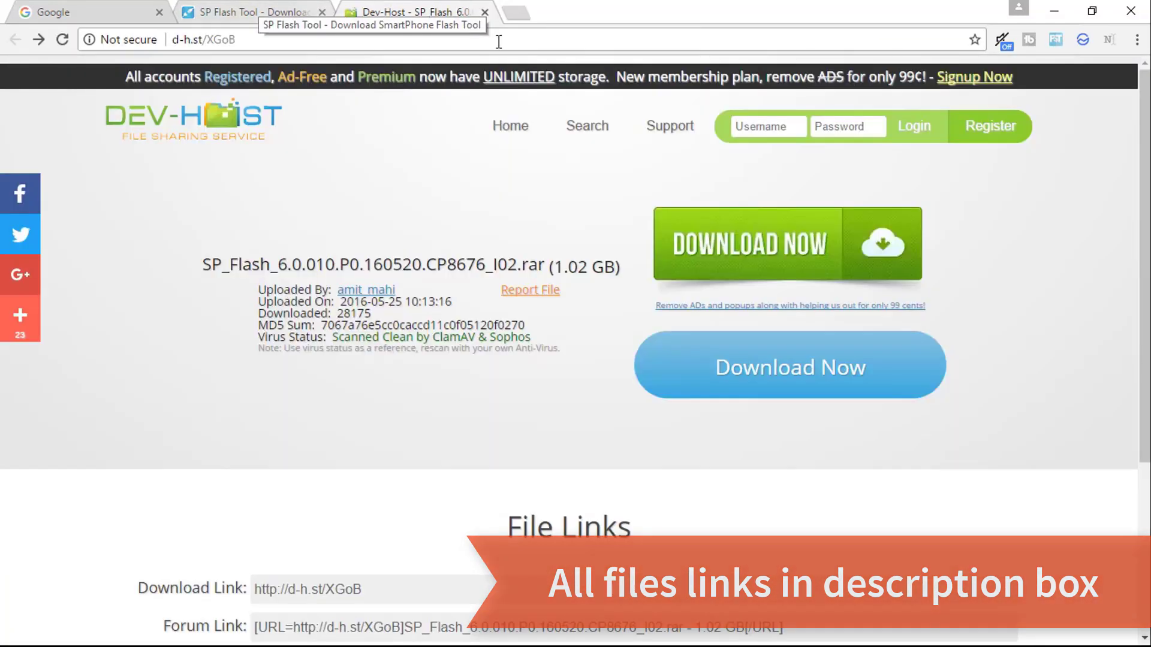
left_click(254, 13)
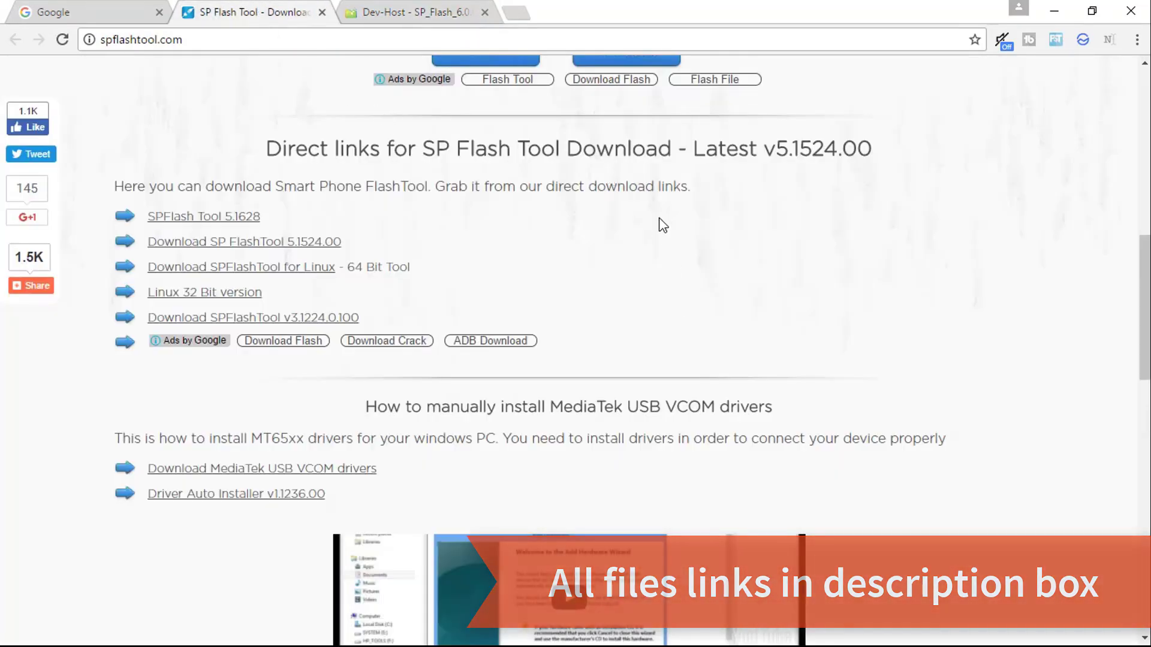
scroll(662, 223, "up", 5)
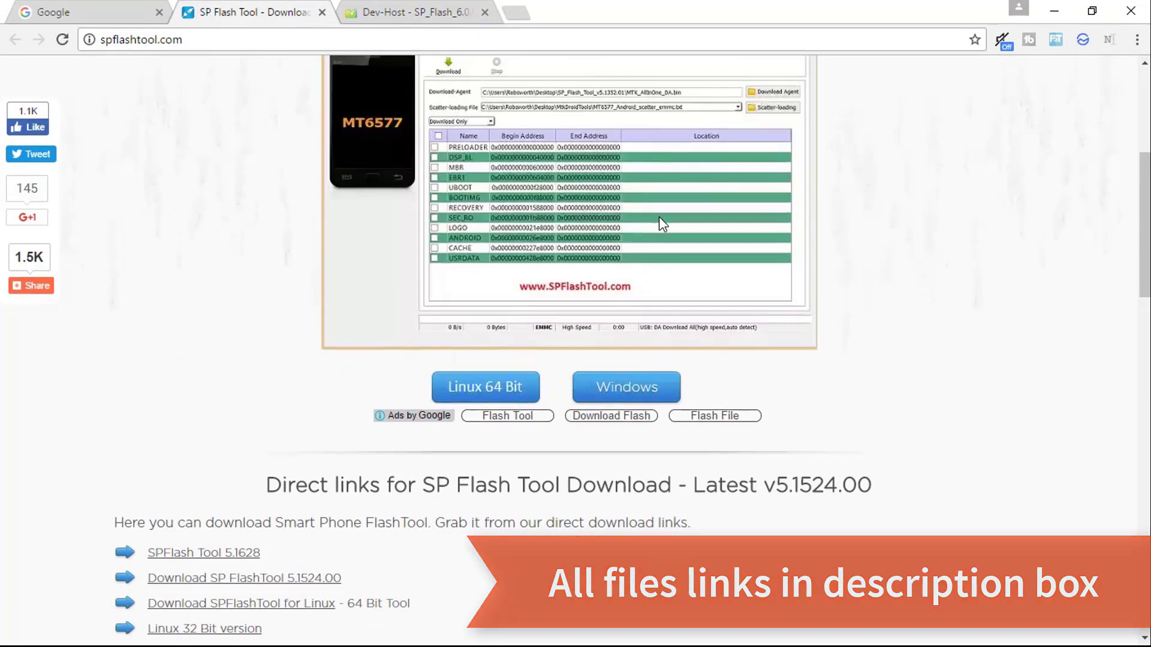
scroll(659, 217, "down", 5)
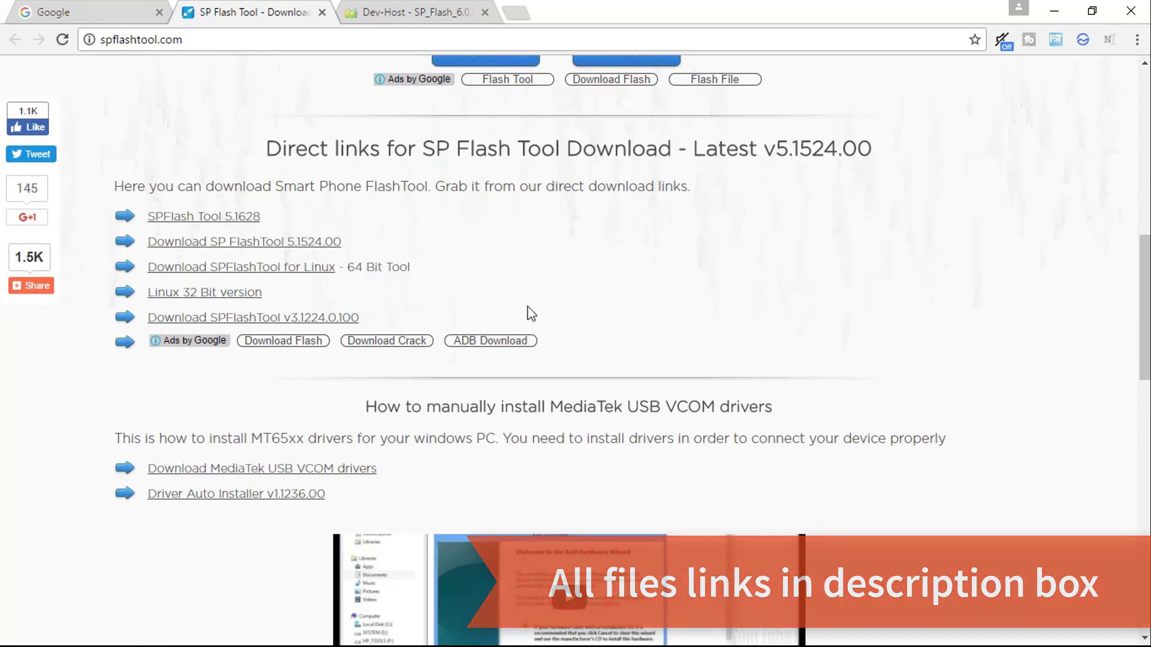
scroll(531, 313, "down", 4)
left_click(1054, 11)
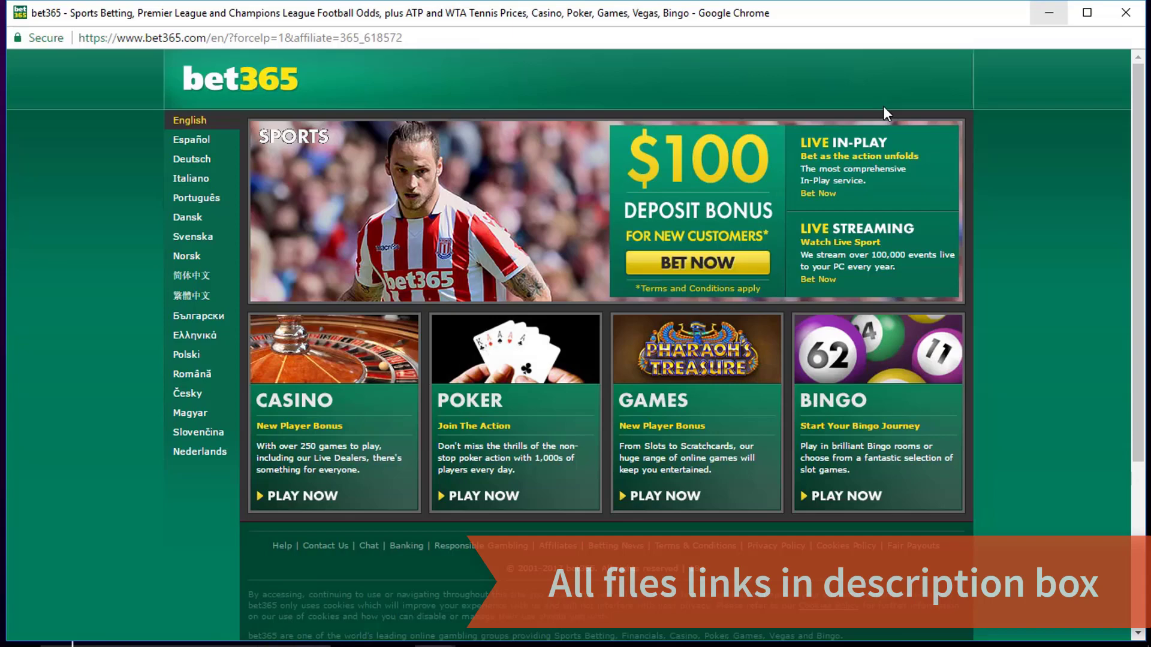
left_click(1126, 13)
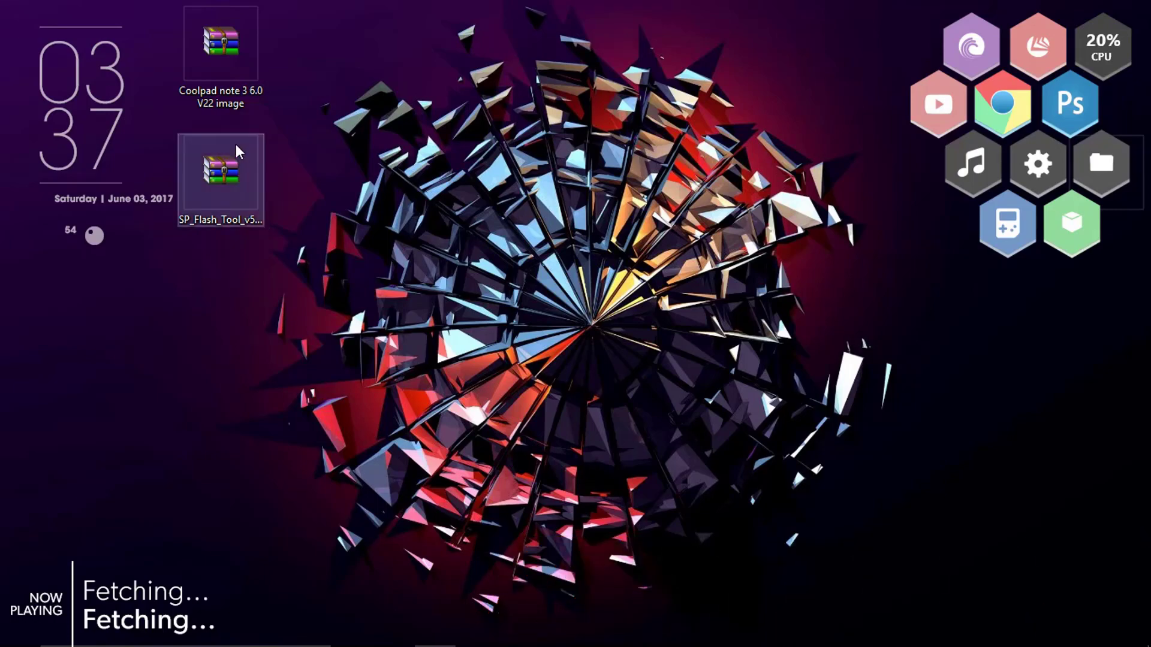
Extract the 8676-I02 folder from the Coolpad note 3 6.0 V22 image archive to the desktop.
double_click(242, 100)
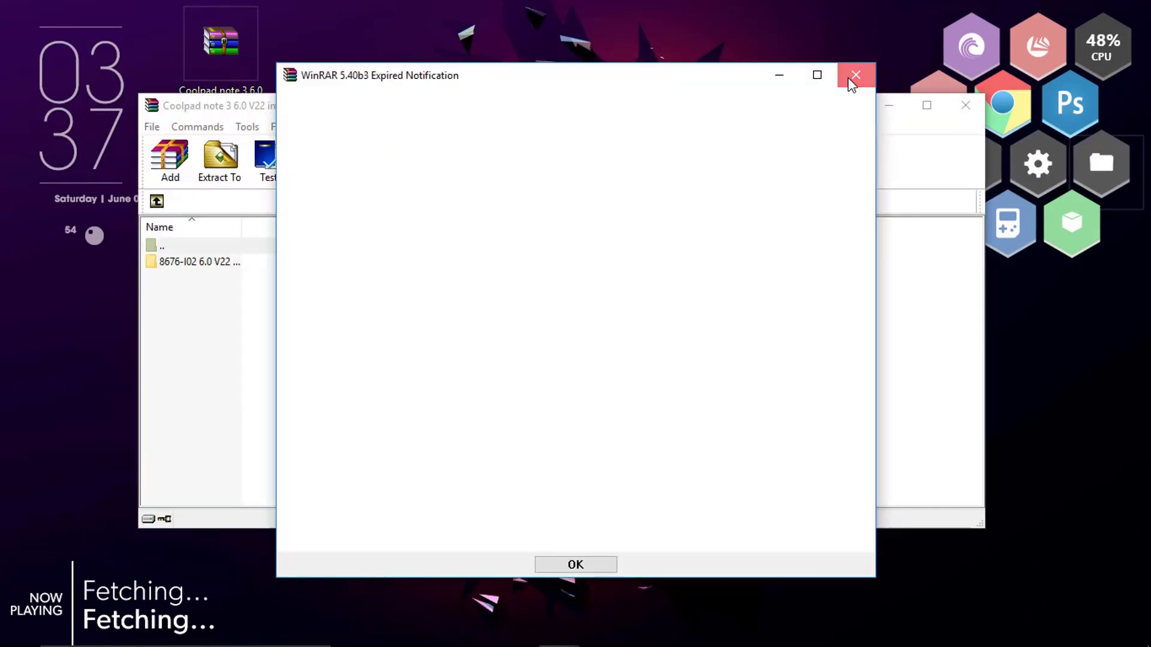
left_click(855, 76)
left_click_drag(495, 115, 633, 67)
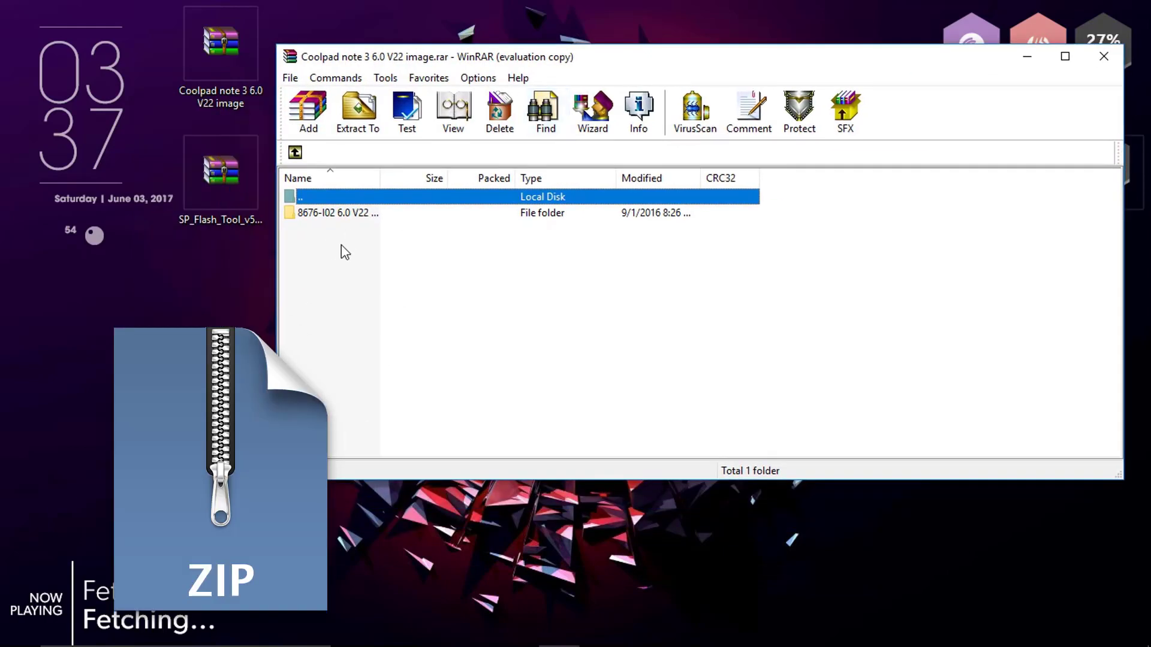
left_click(371, 217)
left_click(370, 118)
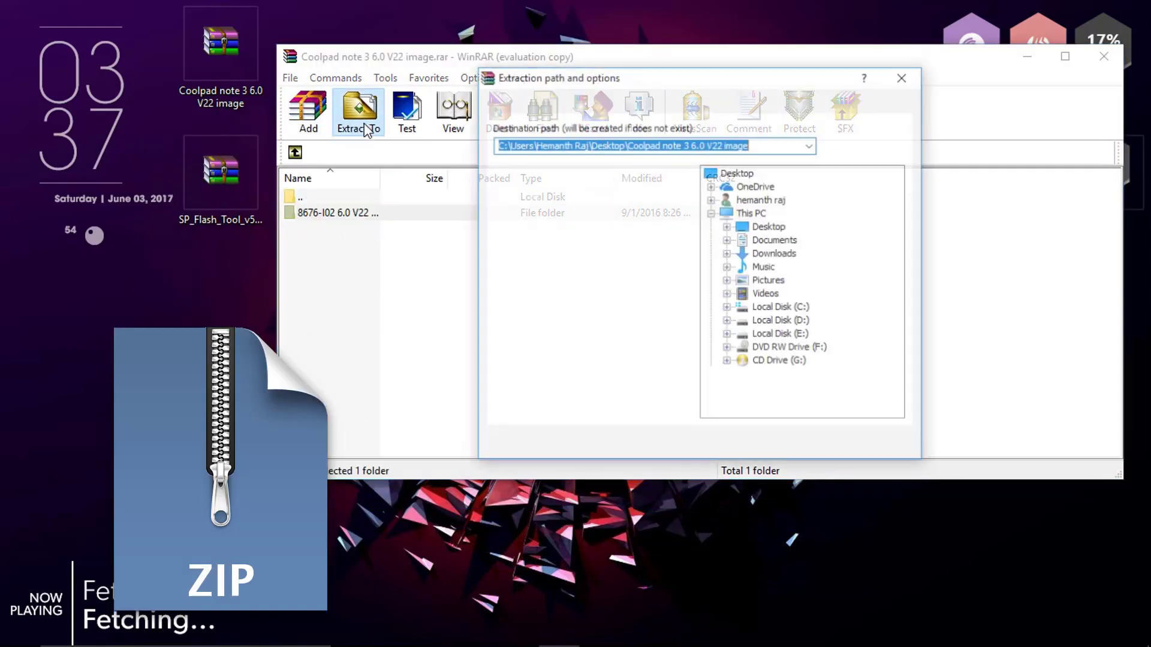
left_click(743, 452)
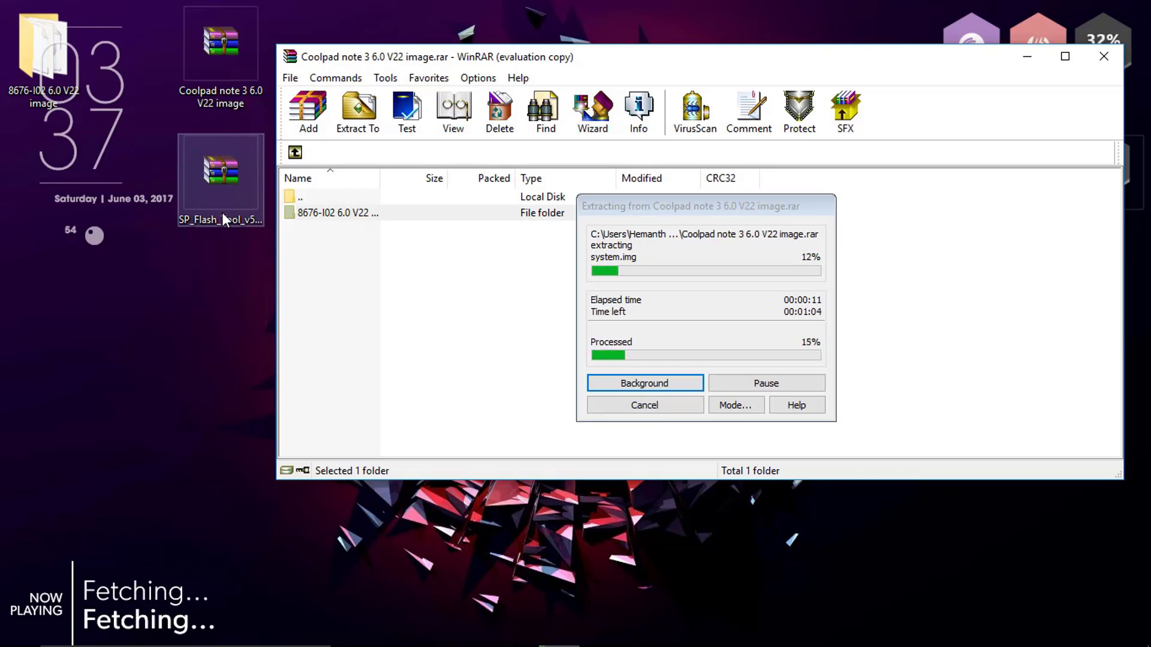
Extract the SP_Flash_Tool_v5.1648 archive's folder to the Desktop and close its WinRAR window.
left_click(227, 193)
double_click(225, 191)
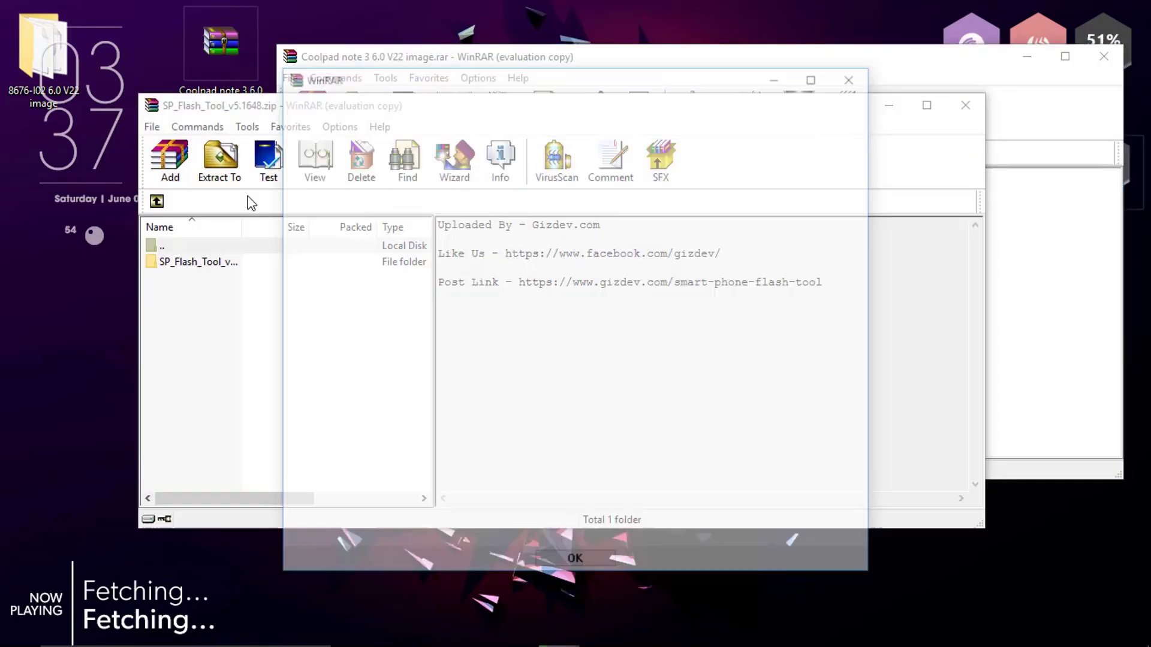
left_click(846, 79)
left_click(198, 262)
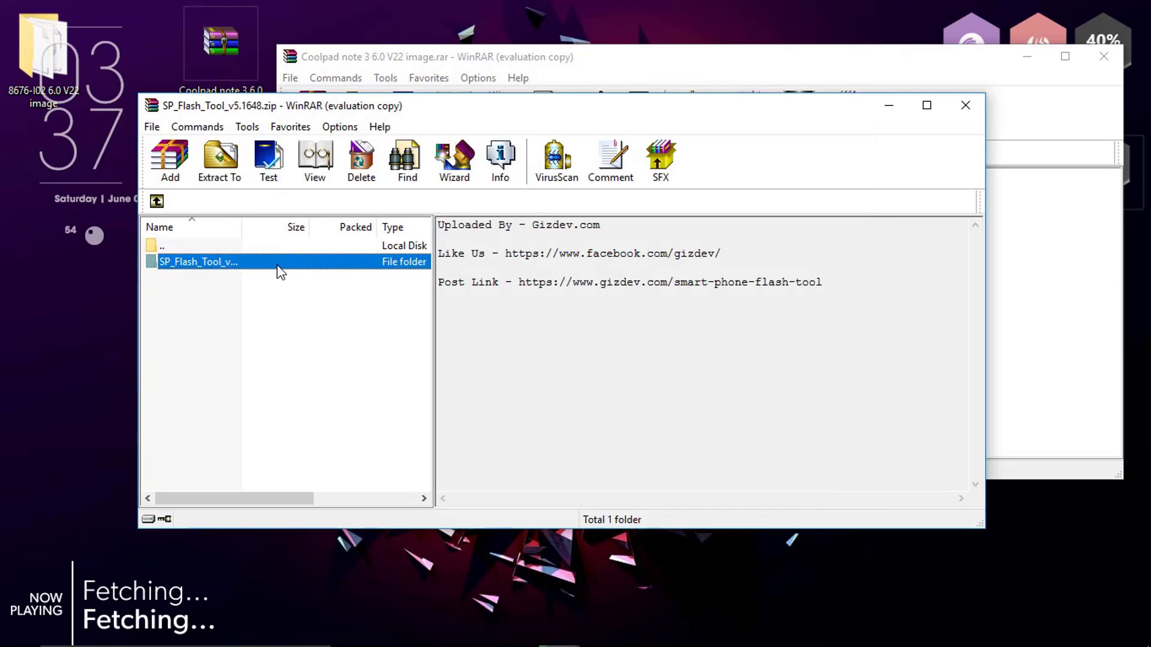
left_click(219, 161)
left_click(611, 235)
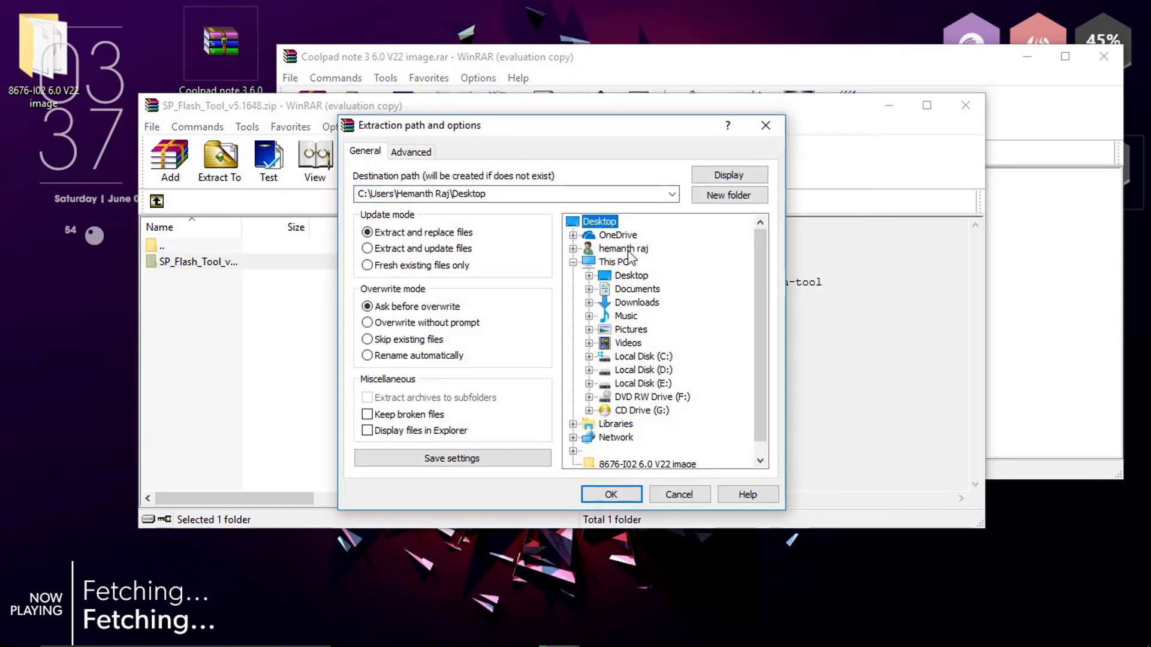
left_click(611, 495)
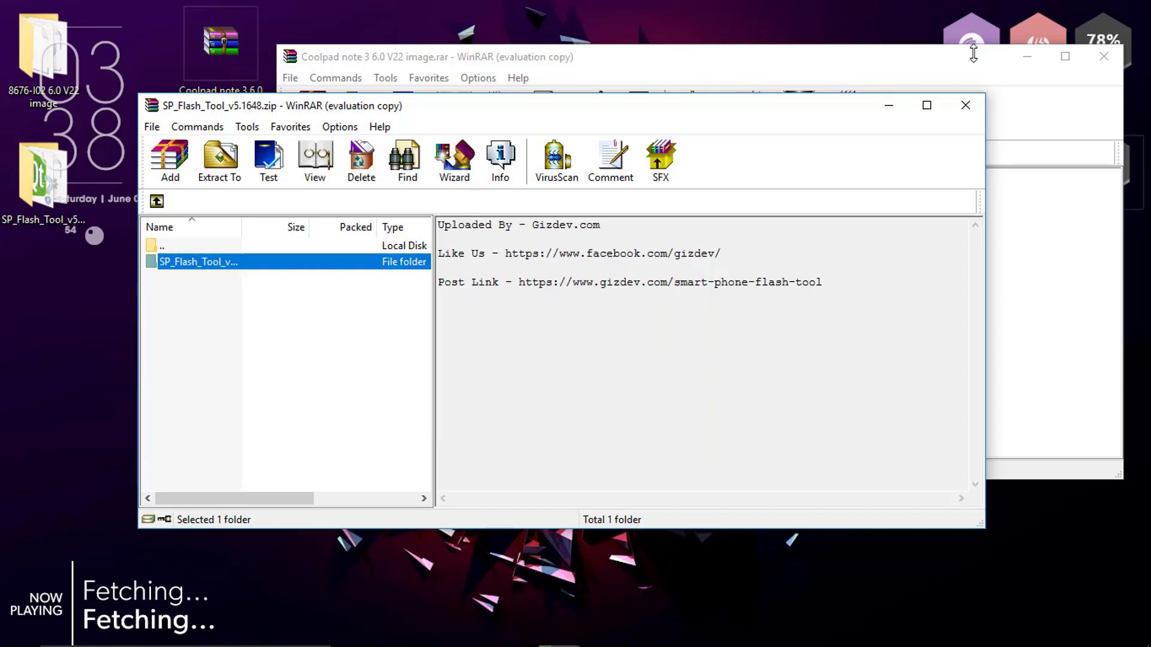
left_click(966, 106)
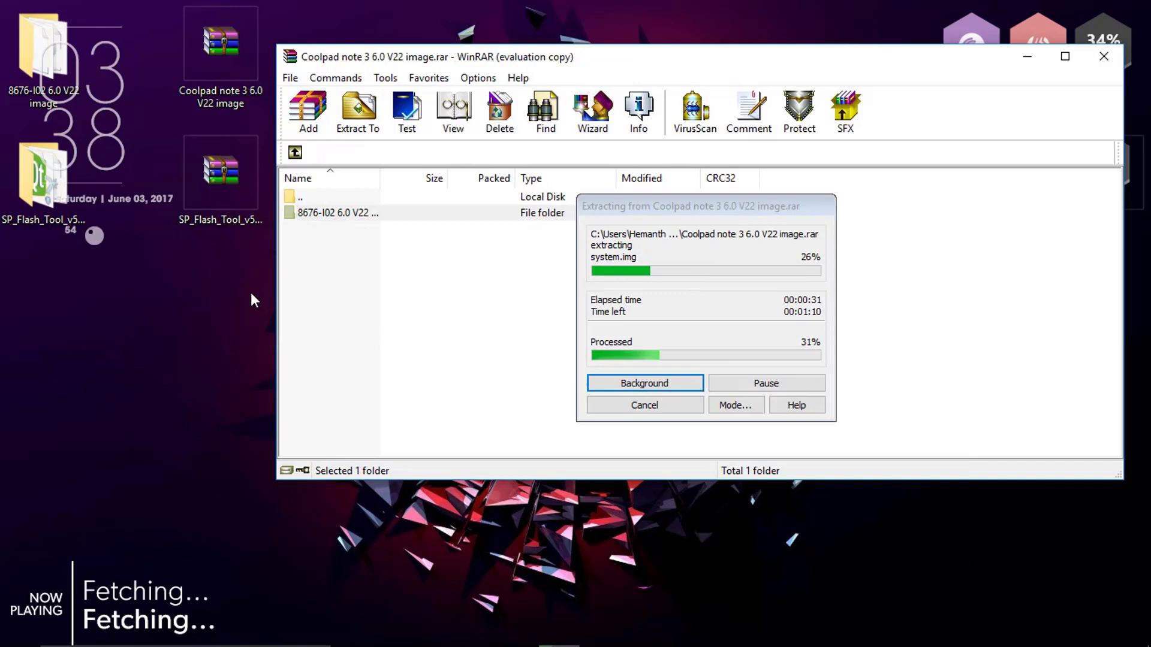
Open the extracted flash tool folder full-screen to check its contents, then close it.
left_click(21, 216)
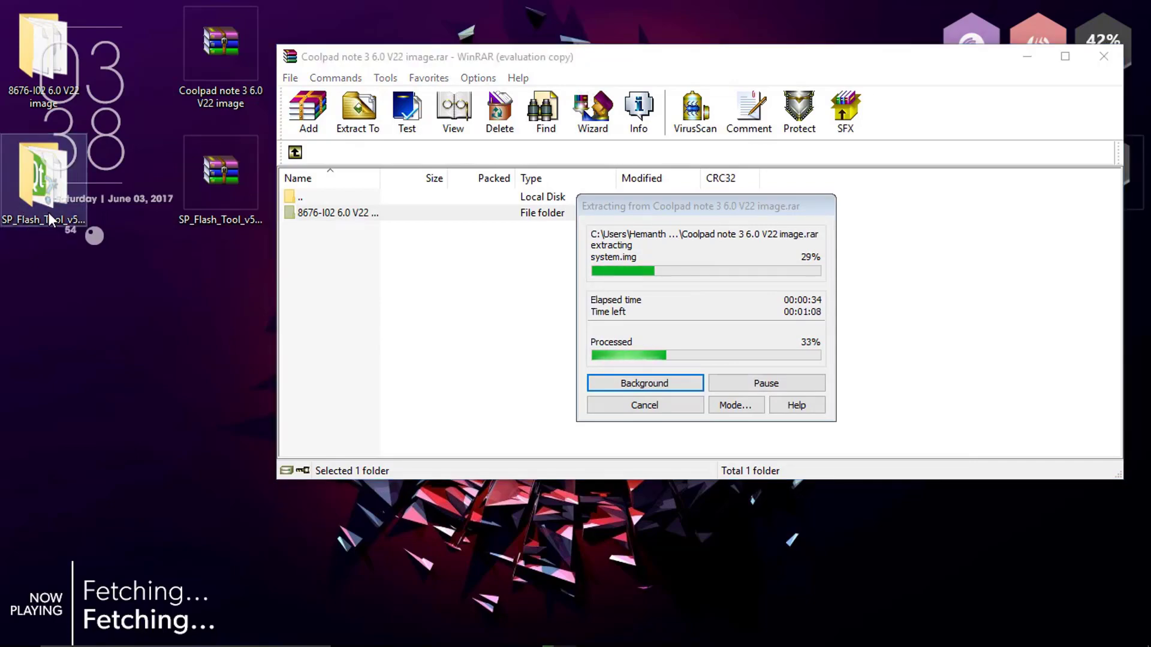
double_click(49, 214)
key("super+Up")
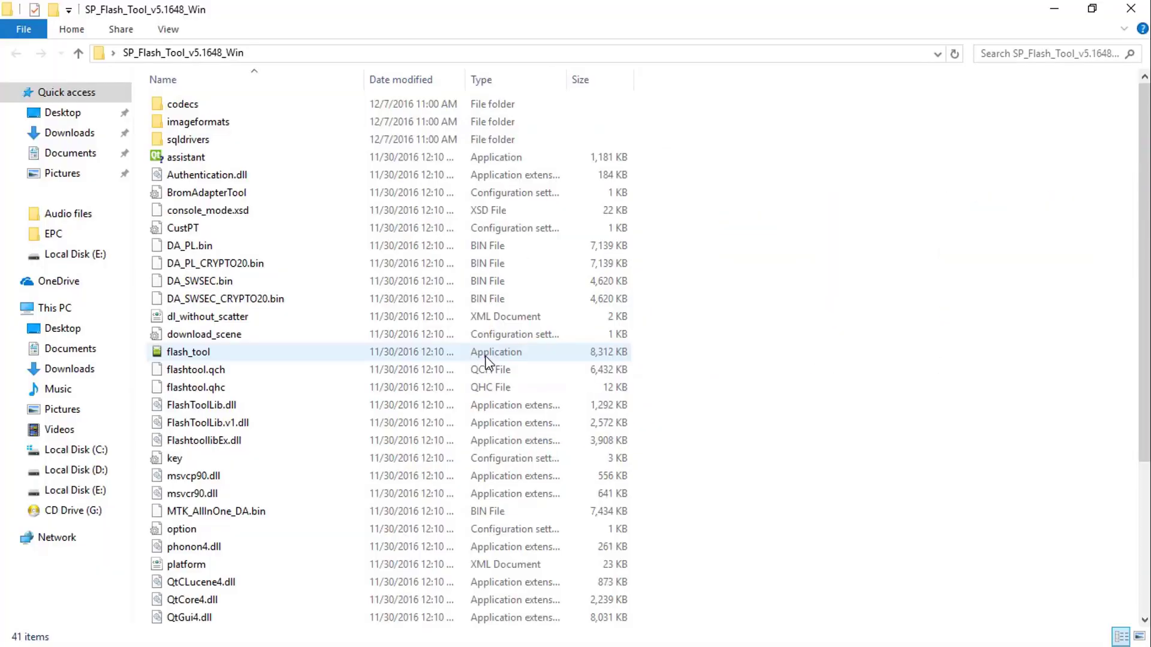
scroll(533, 333, "down", 4)
scroll(533, 332, "up", 4)
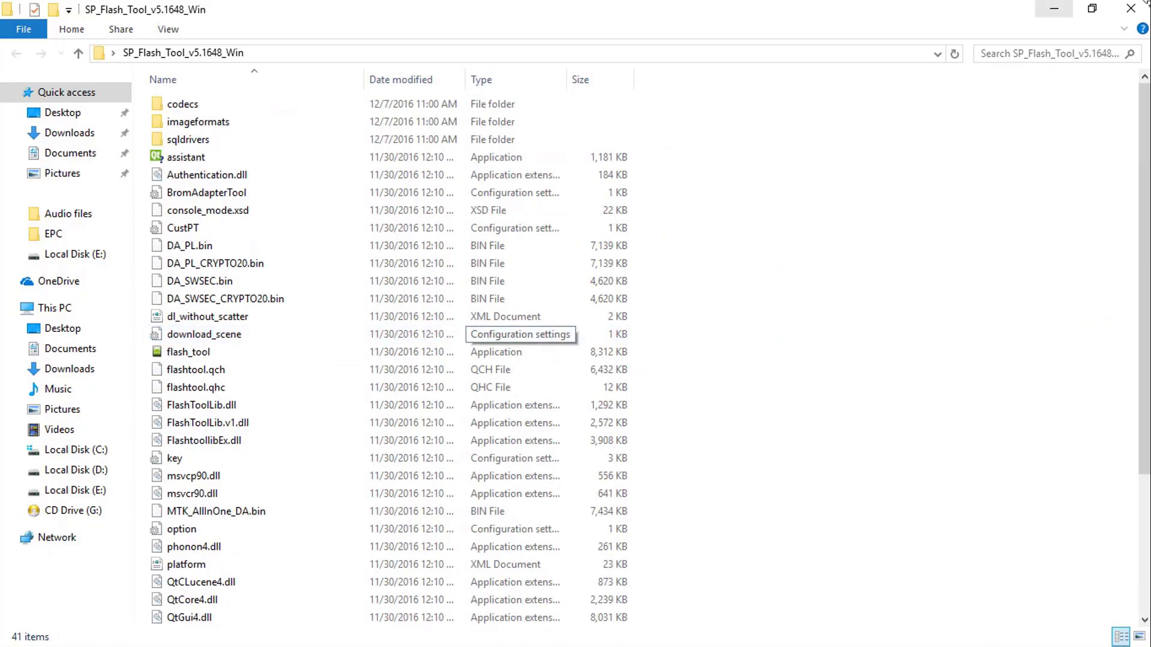
left_click(1057, 8)
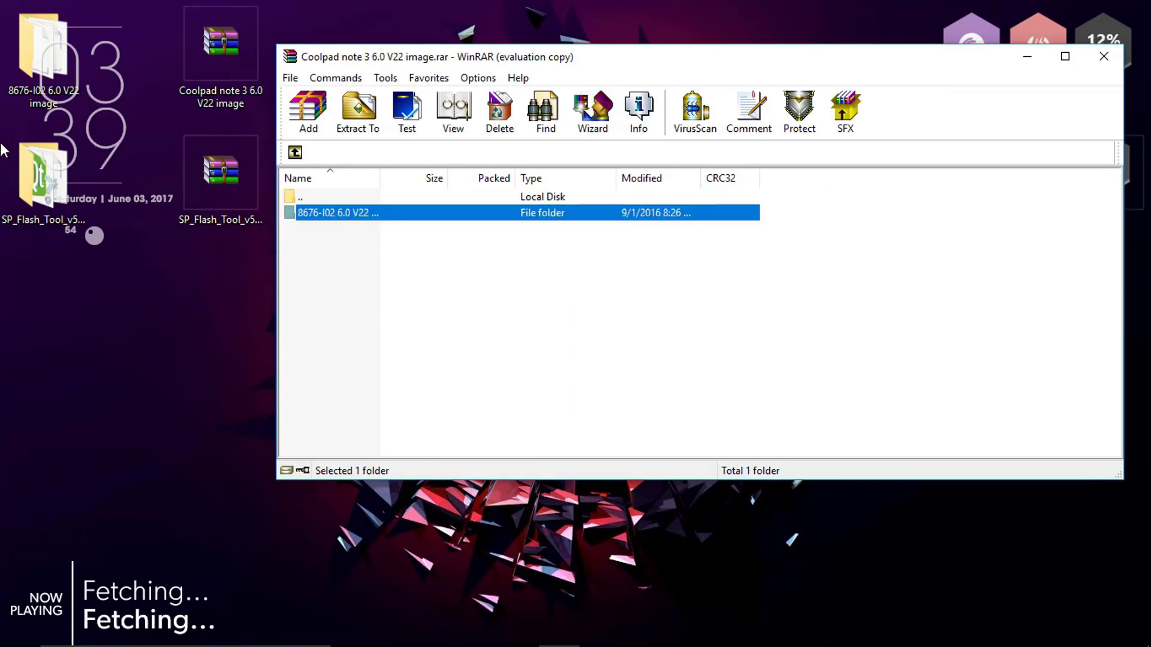
Close the archive window, reopen the SP_Flash_Tool_v5.1648_Win folder maximized and select flash_tool.
left_click(1105, 60)
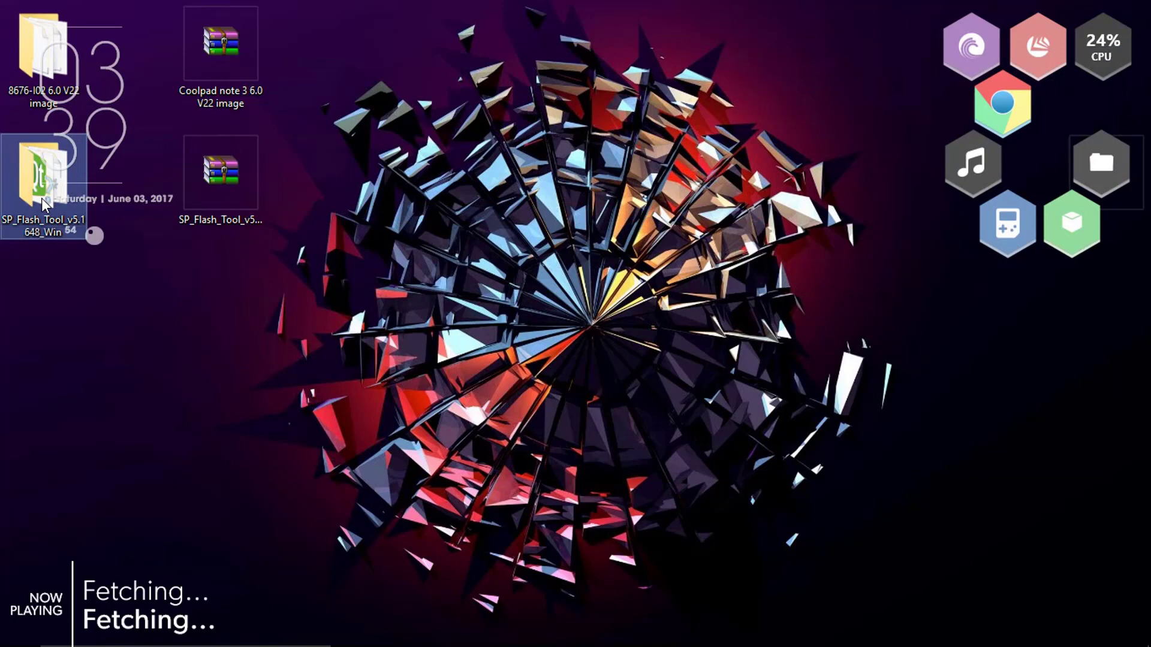
double_click(42, 198)
left_click(1074, 123)
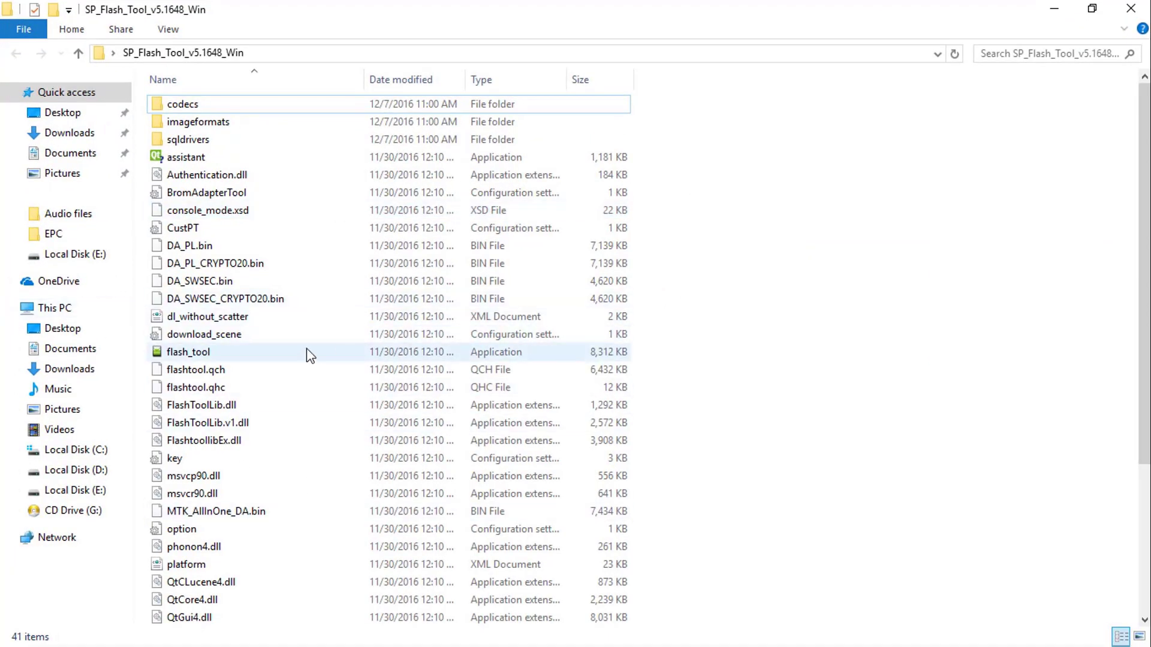
left_click(309, 355)
Run flash_tool as administrator and load MT6753_Android_scatter from the 8676-I02 6.0 V22 image folder.
right_click(307, 352)
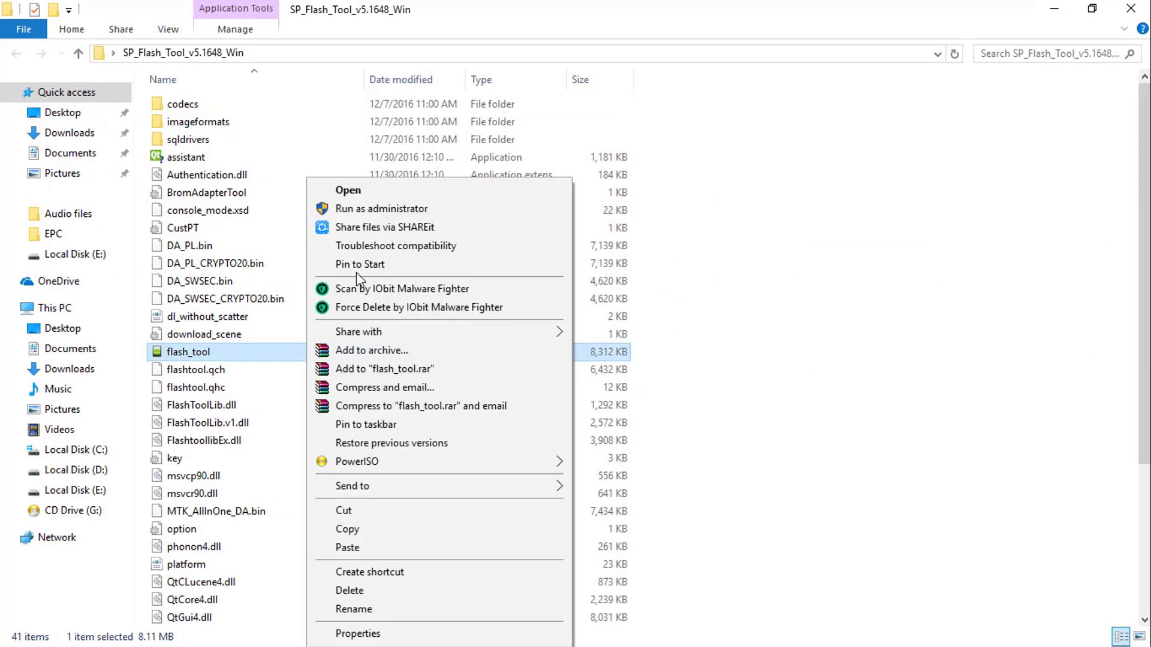
left_click(390, 211)
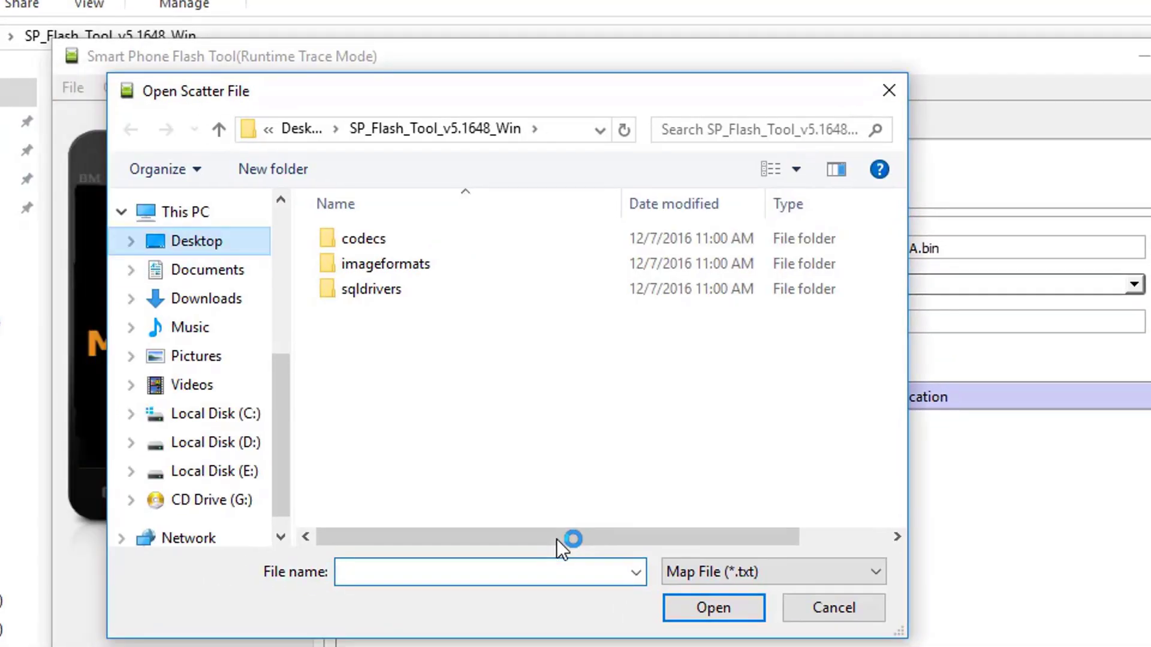
key("Left")
key("Return")
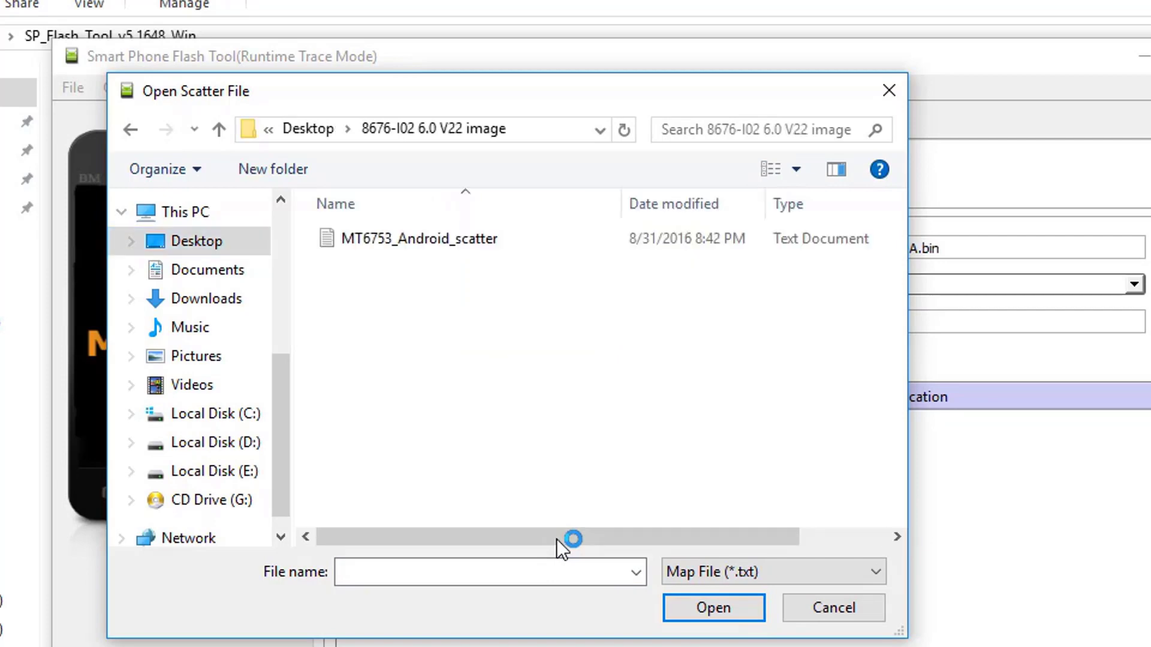
key("Down")
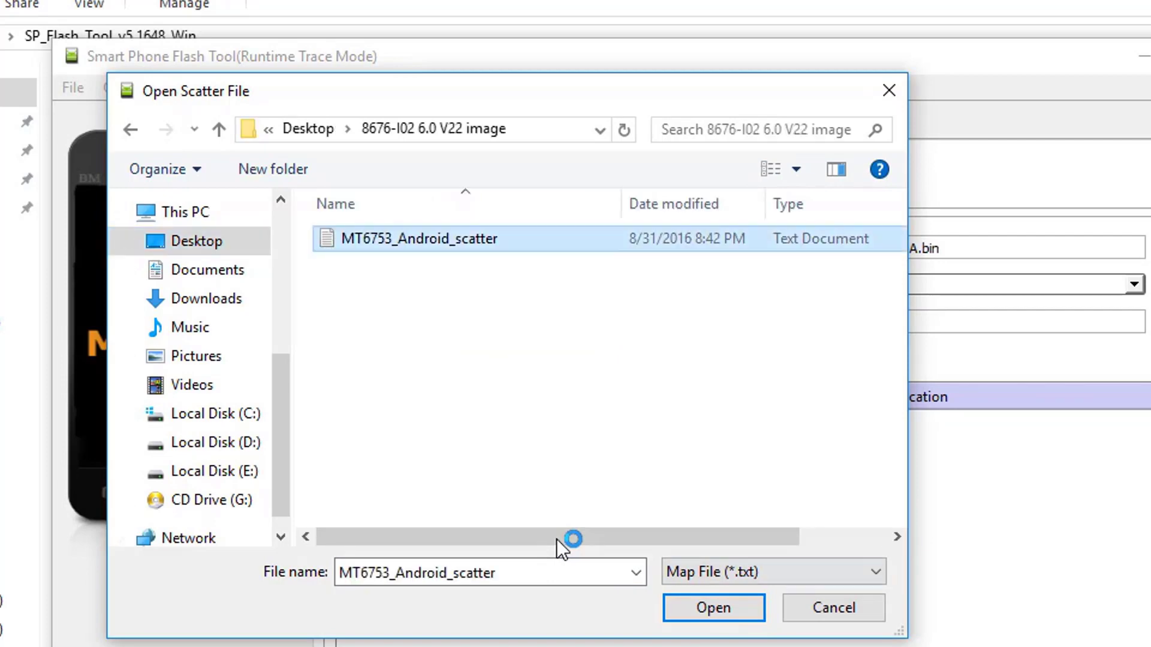
key("Return")
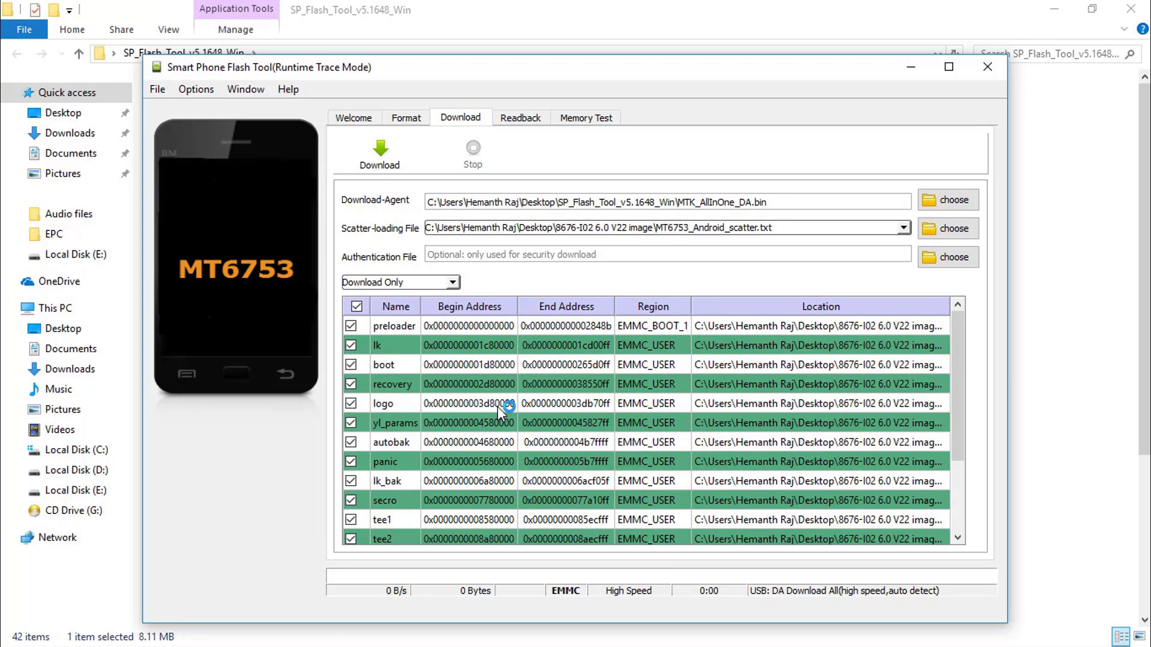
Wait while the firmware writes to the connected MT6753 phone, reaching 84%.
scroll(498, 406, "down", 2)
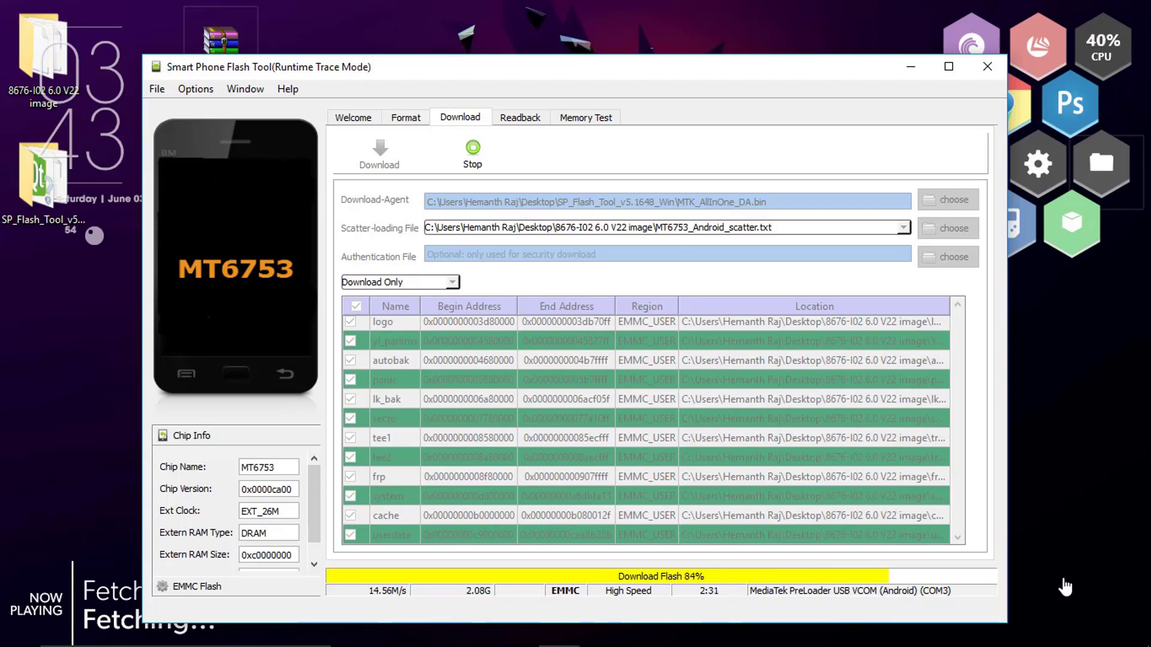
left_click(510, 640)
Let the flash finish and boot the Coolpad to its Android boot logo.
left_click(509, 640)
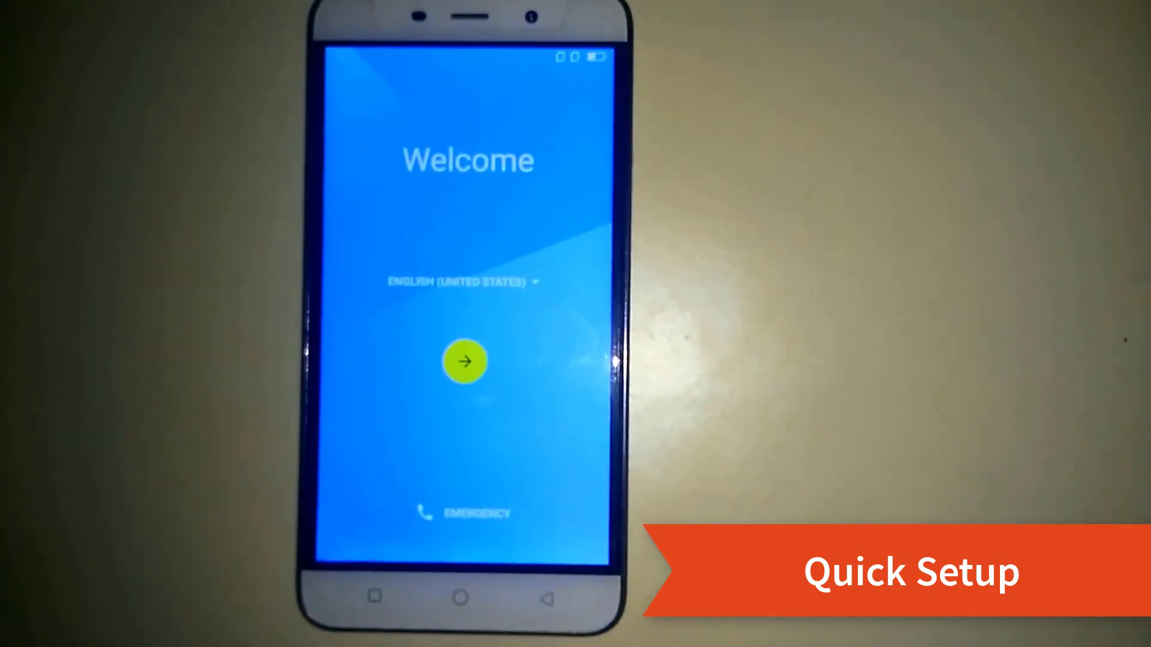
Go past the welcome screen, skipping the SIM and Wi-Fi steps and accepting date and time.
left_click(465, 361)
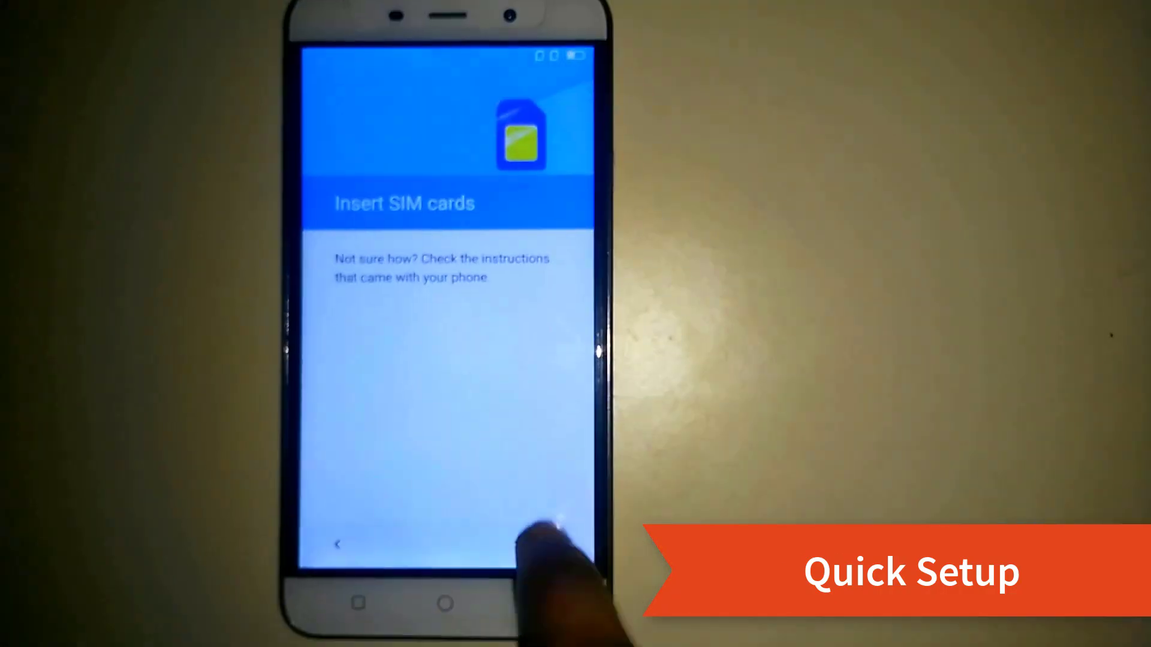
left_click(573, 542)
left_click(566, 540)
left_click(557, 531)
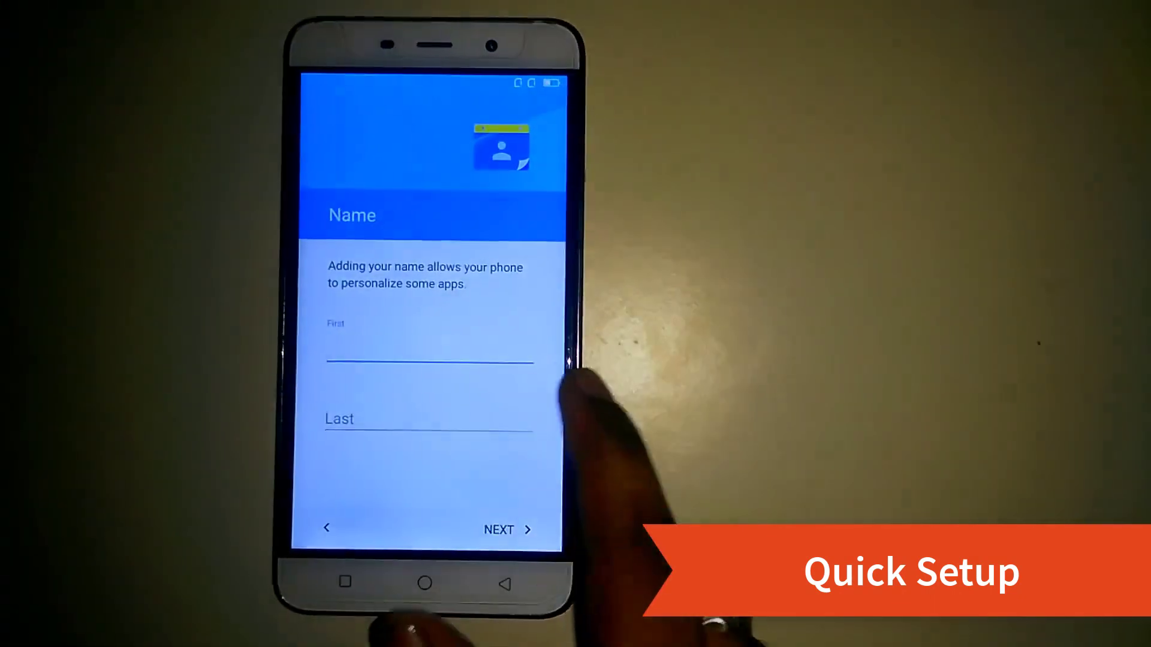
left_click(443, 348)
Enter a first name and continue to screen lock setup.
left_click(523, 365)
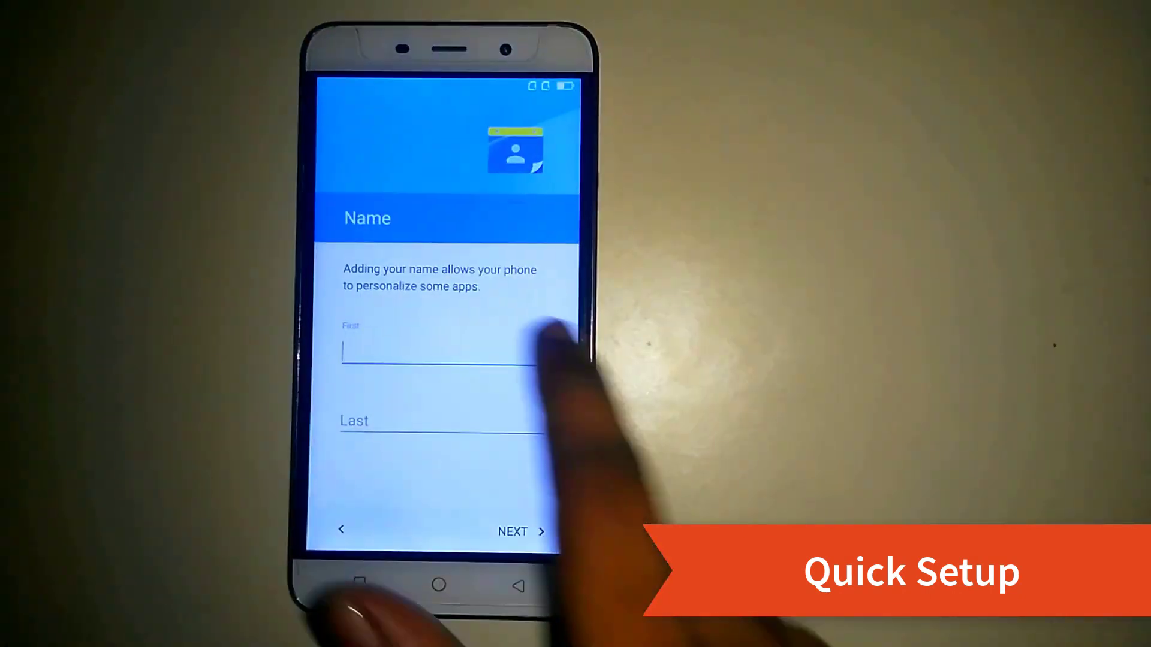
type("Galib")
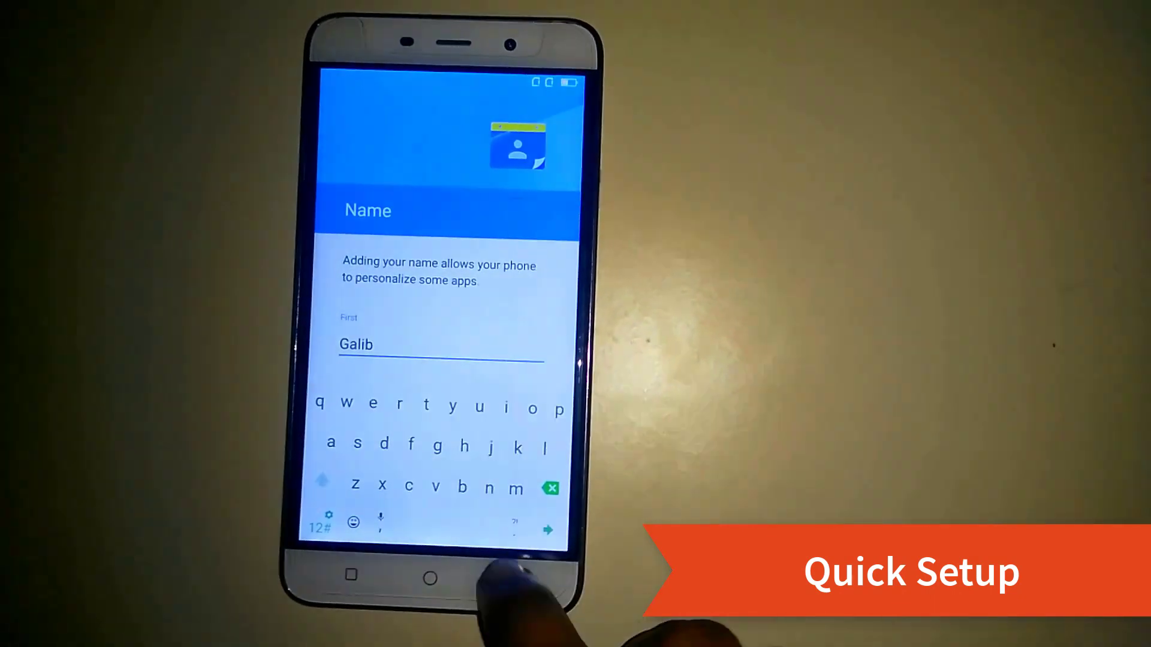
left_click(547, 530)
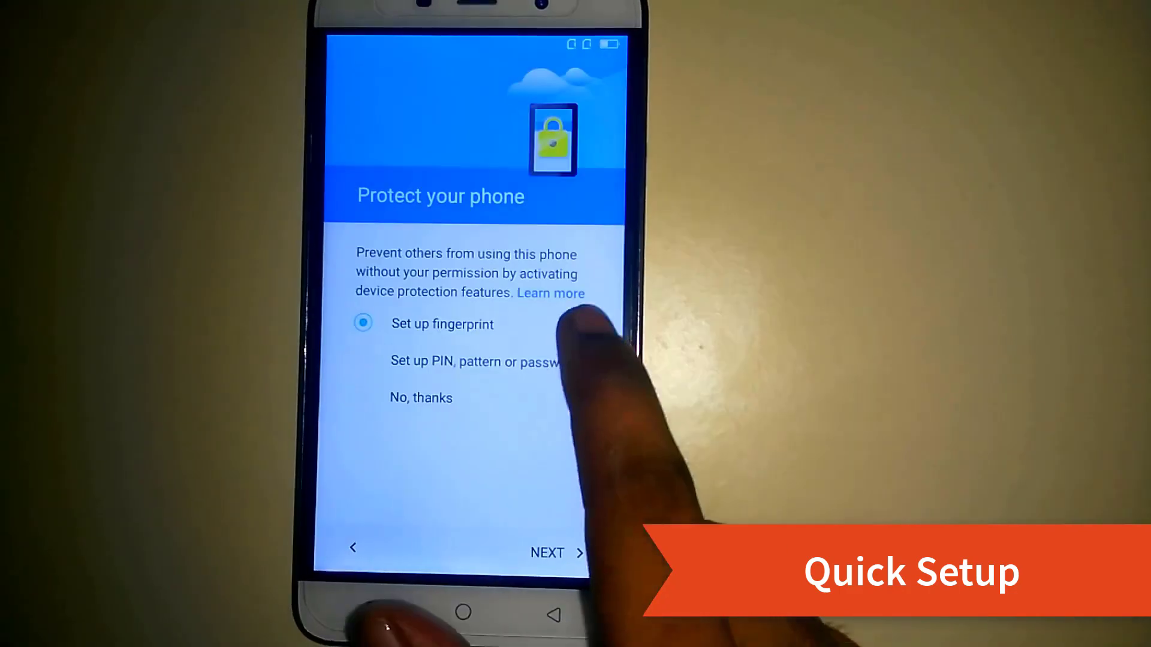
left_click(527, 360)
Set an L-shaped pattern screen lock and enroll a fingerprint.
left_click(539, 298)
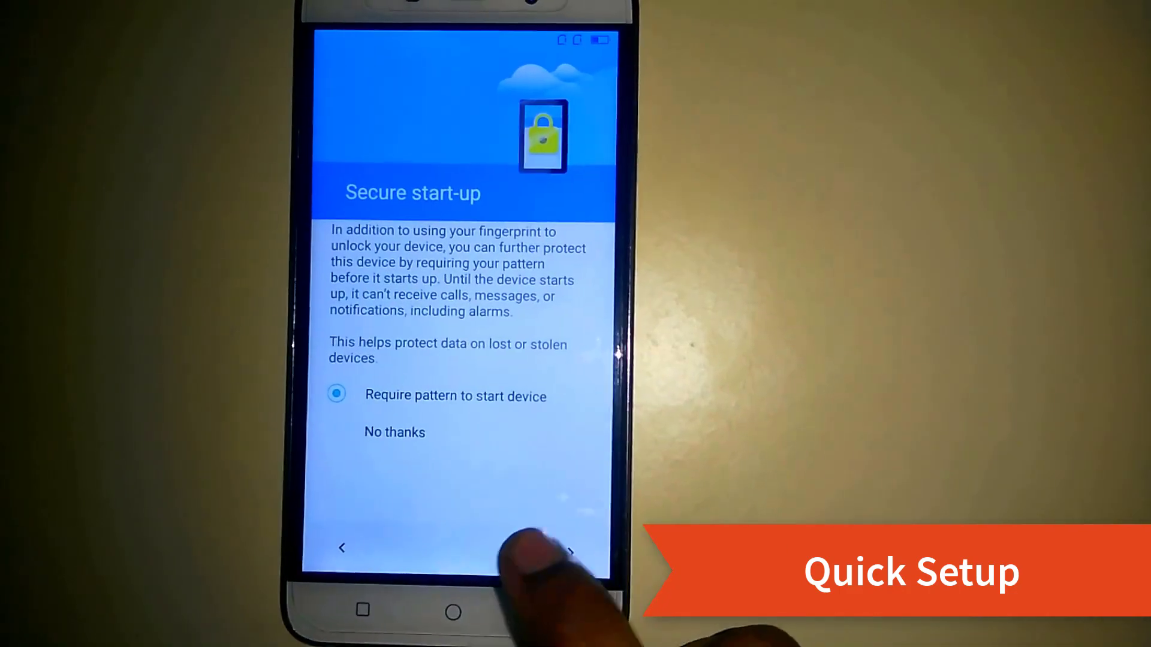
left_click_drag(402, 341, 529, 474)
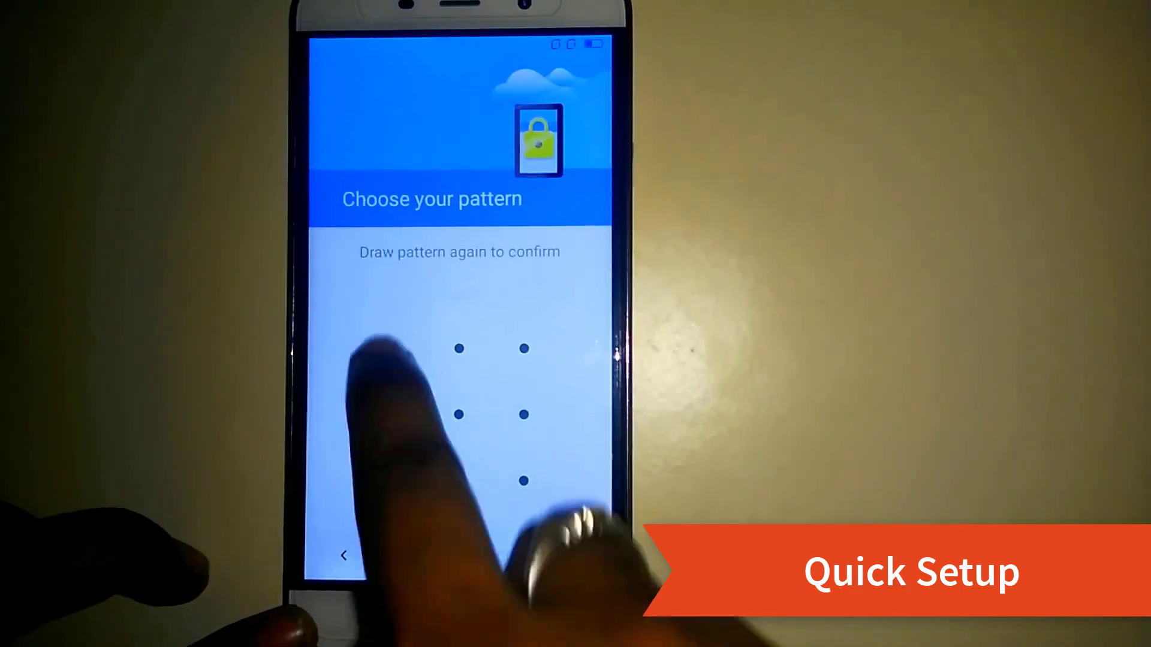
left_click(533, 555)
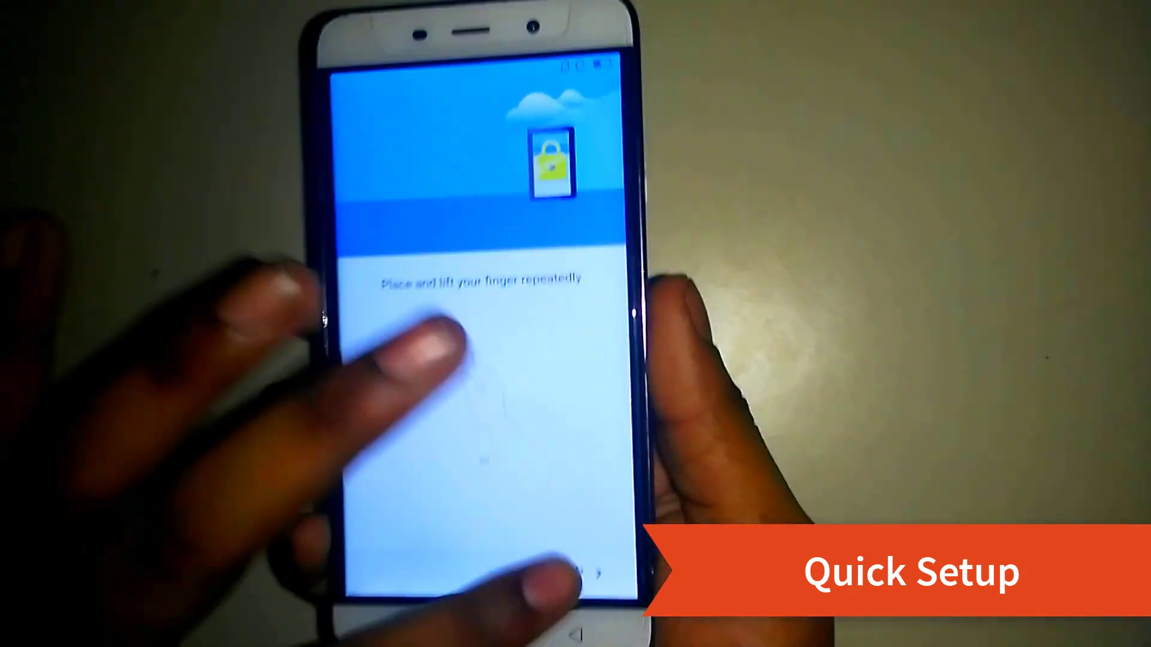
left_click(597, 554)
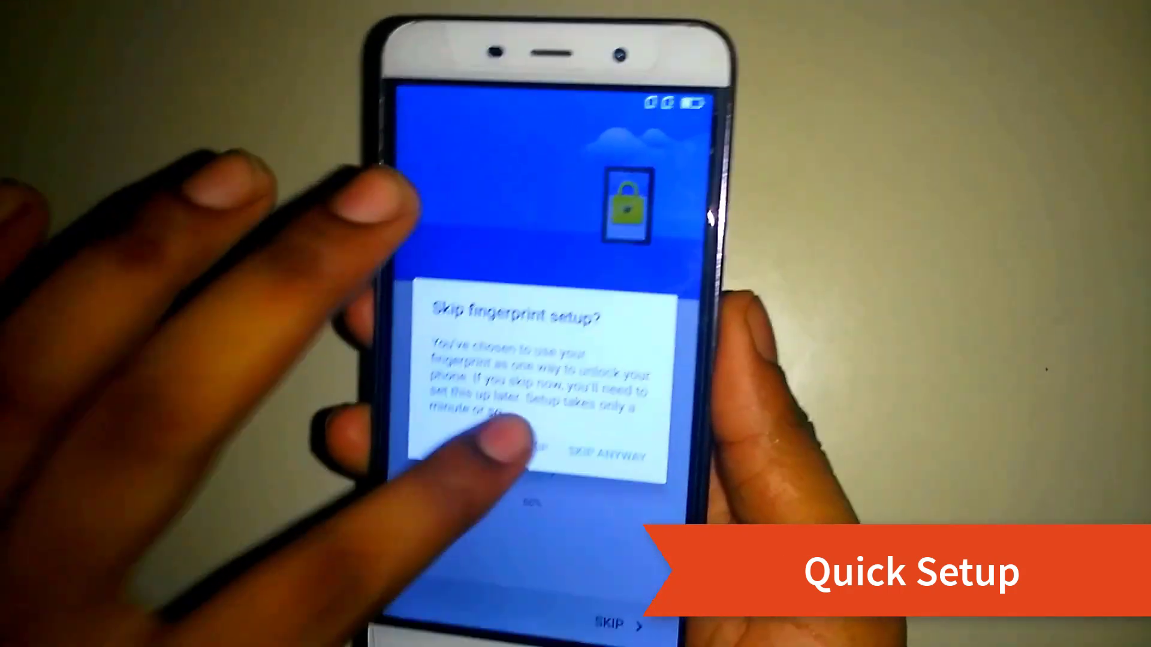
left_click(515, 390)
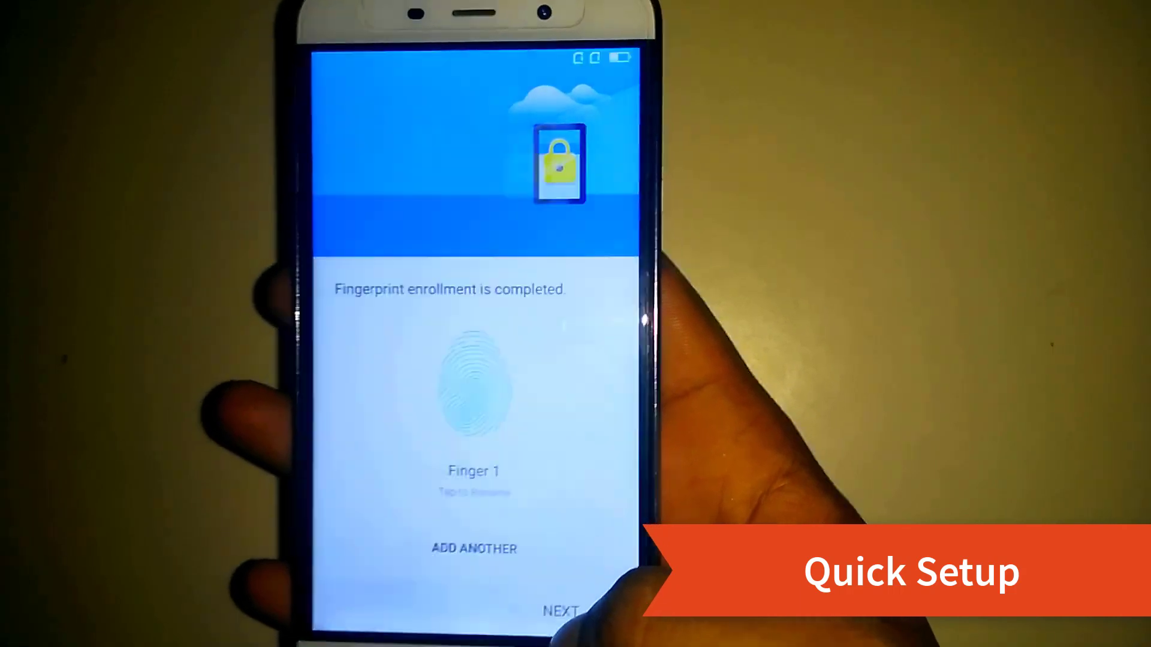
left_click(560, 611)
Accept the Google services step, allow network location and dismiss the quick settings tutorial.
scroll(474, 390, "down", 5)
left_click(560, 617)
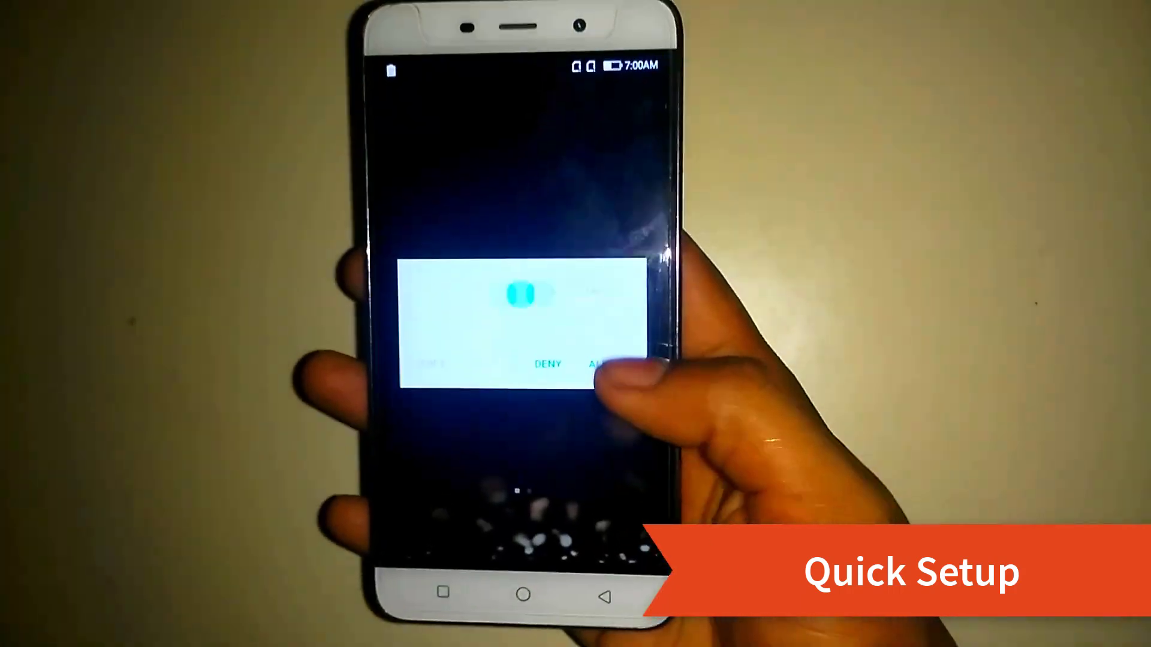
left_click(597, 364)
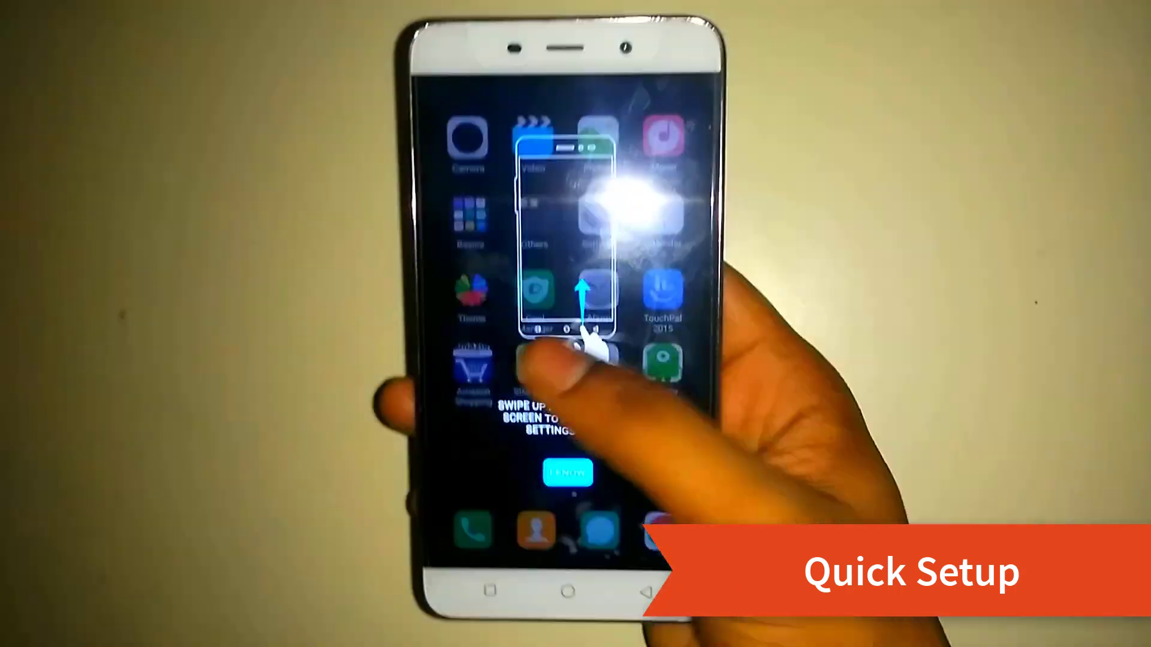
left_click(567, 473)
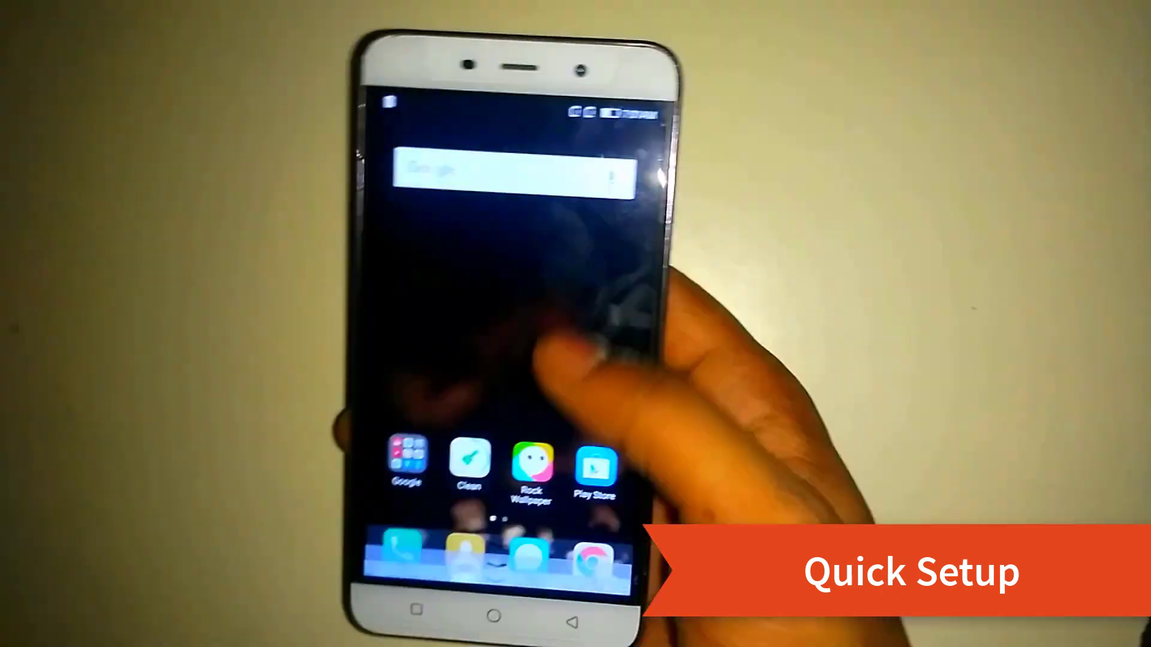
Open and close the notification shade and quick settings panel on the home screen.
left_click_drag(437, 142, 479, 360)
left_click_drag(509, 480, 510, 180)
left_click_drag(497, 599, 528, 539)
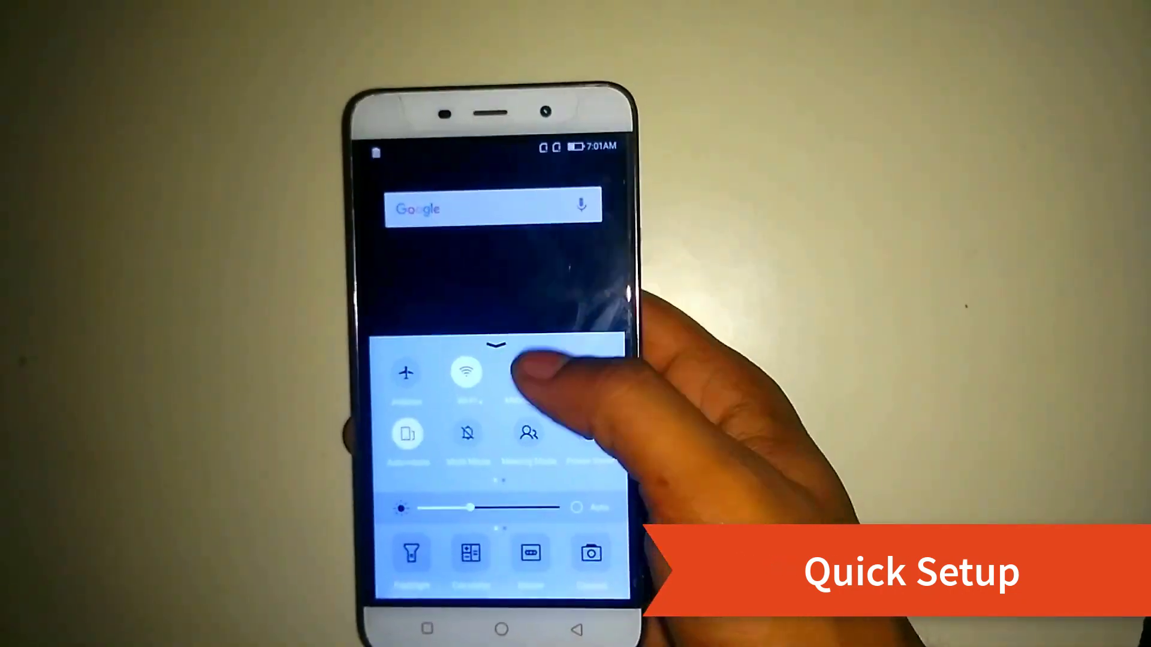
left_click_drag(431, 141, 468, 311)
left_click_drag(599, 480, 588, 240)
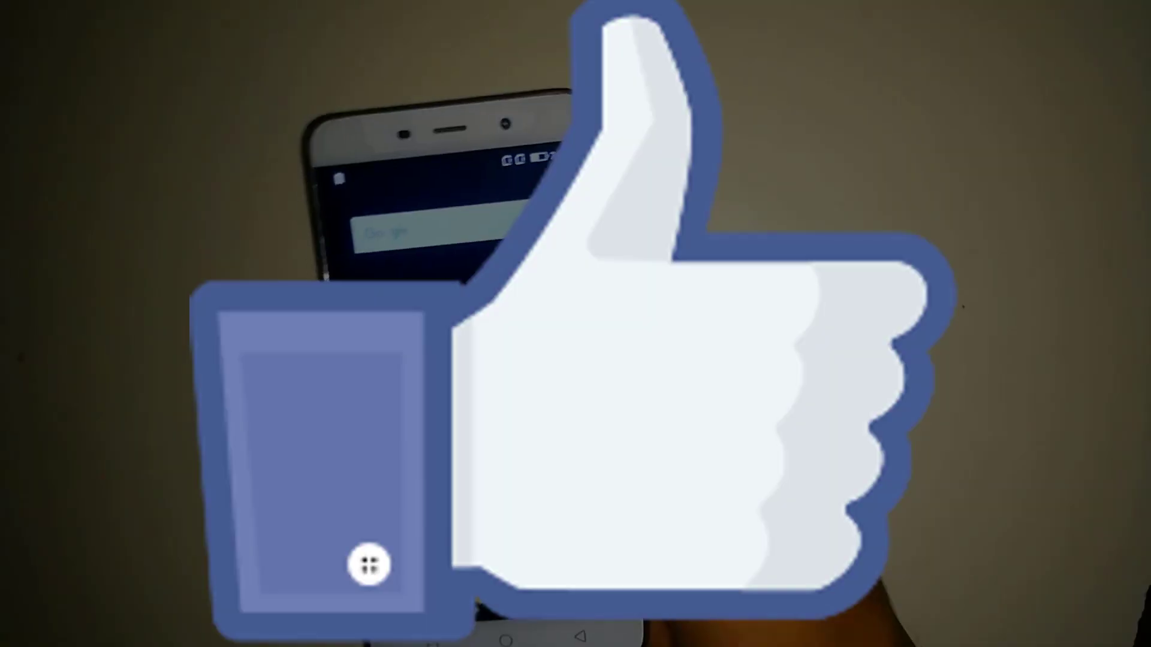